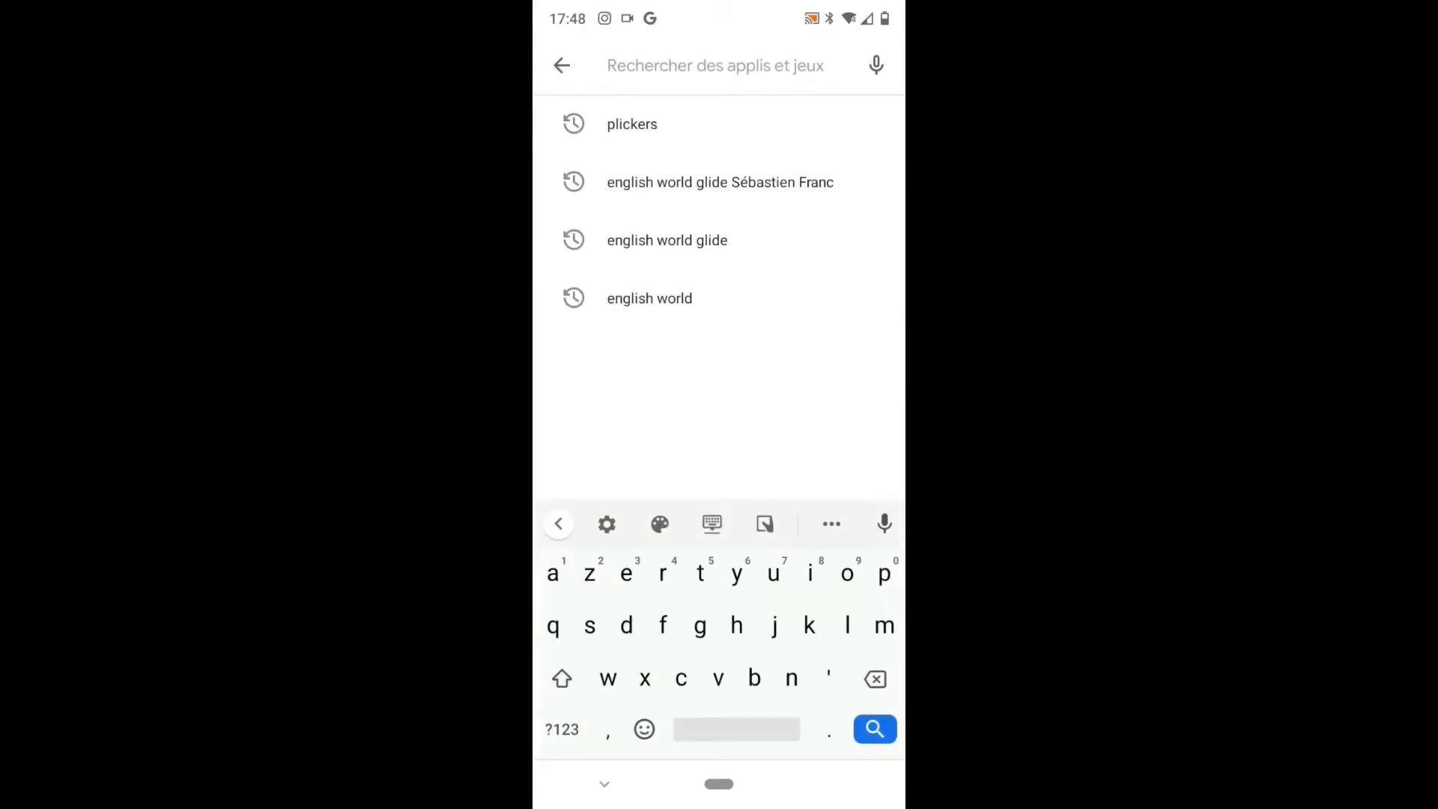
# - Search the Play Store for 'plickers' and launch the installed Plickers app
pyautogui.click(632, 124)
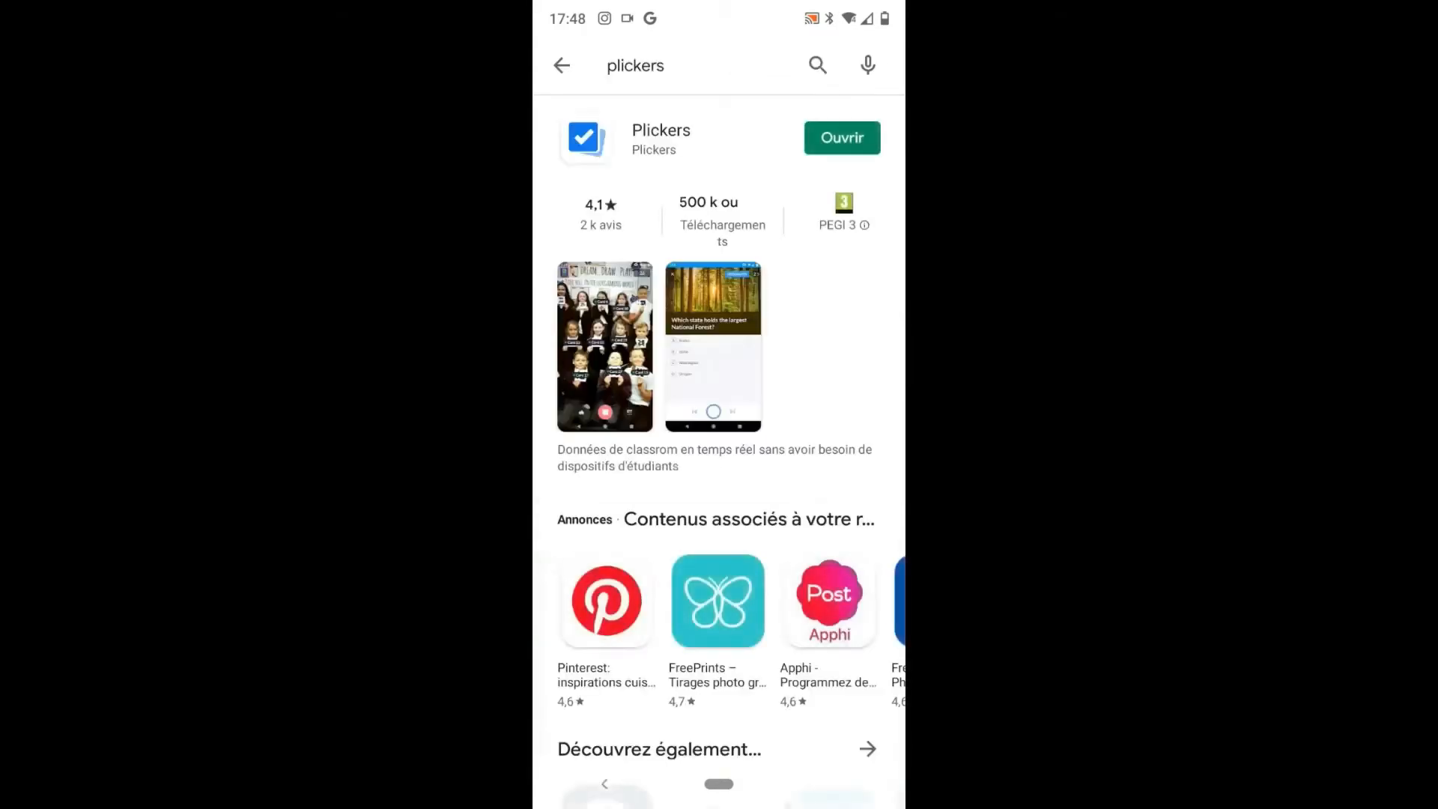
pyautogui.click(842, 138)
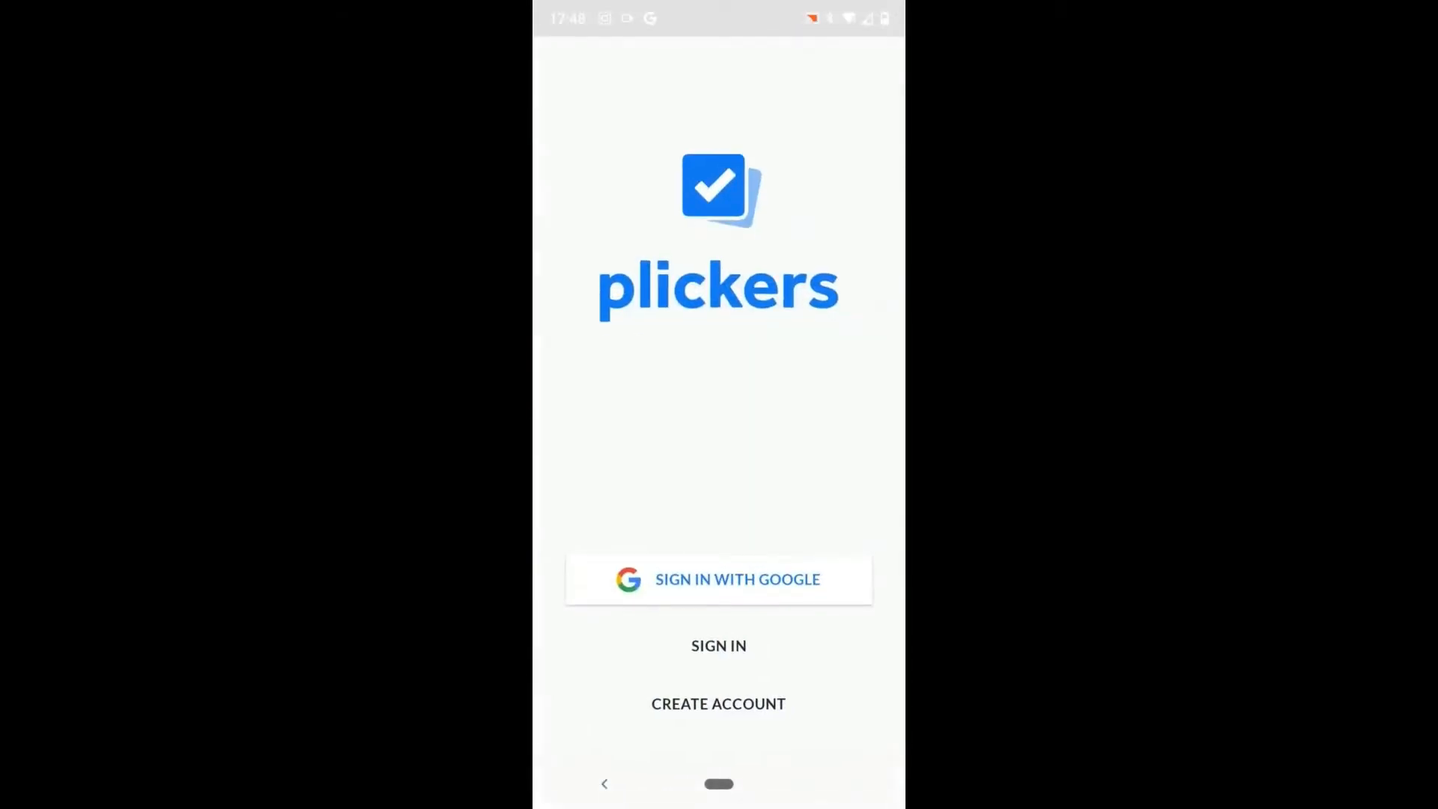
# - Begin a new Plickers account, entering the teacher's first and last name with the suggested spelling
pyautogui.click(718, 704)
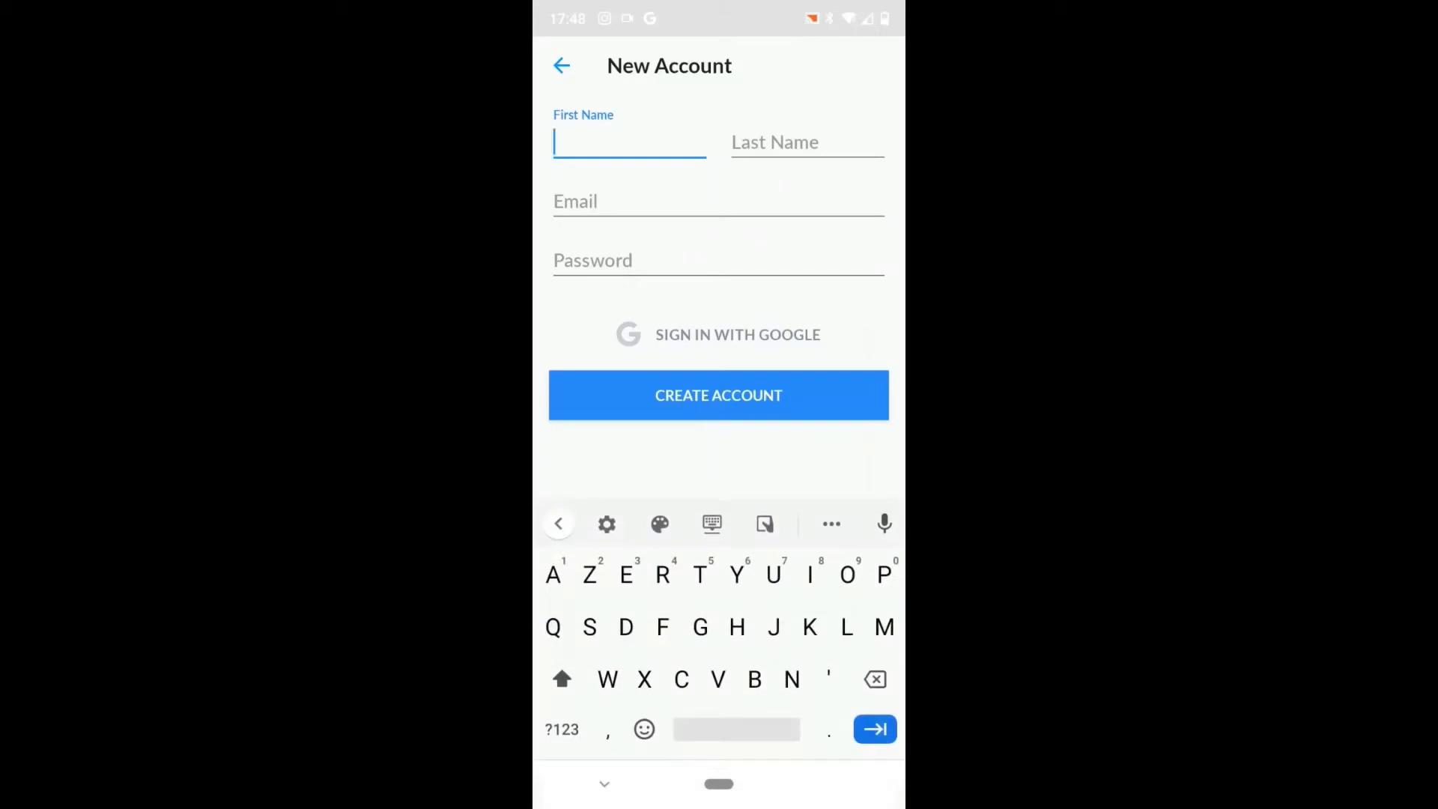
pyautogui.click(808, 142)
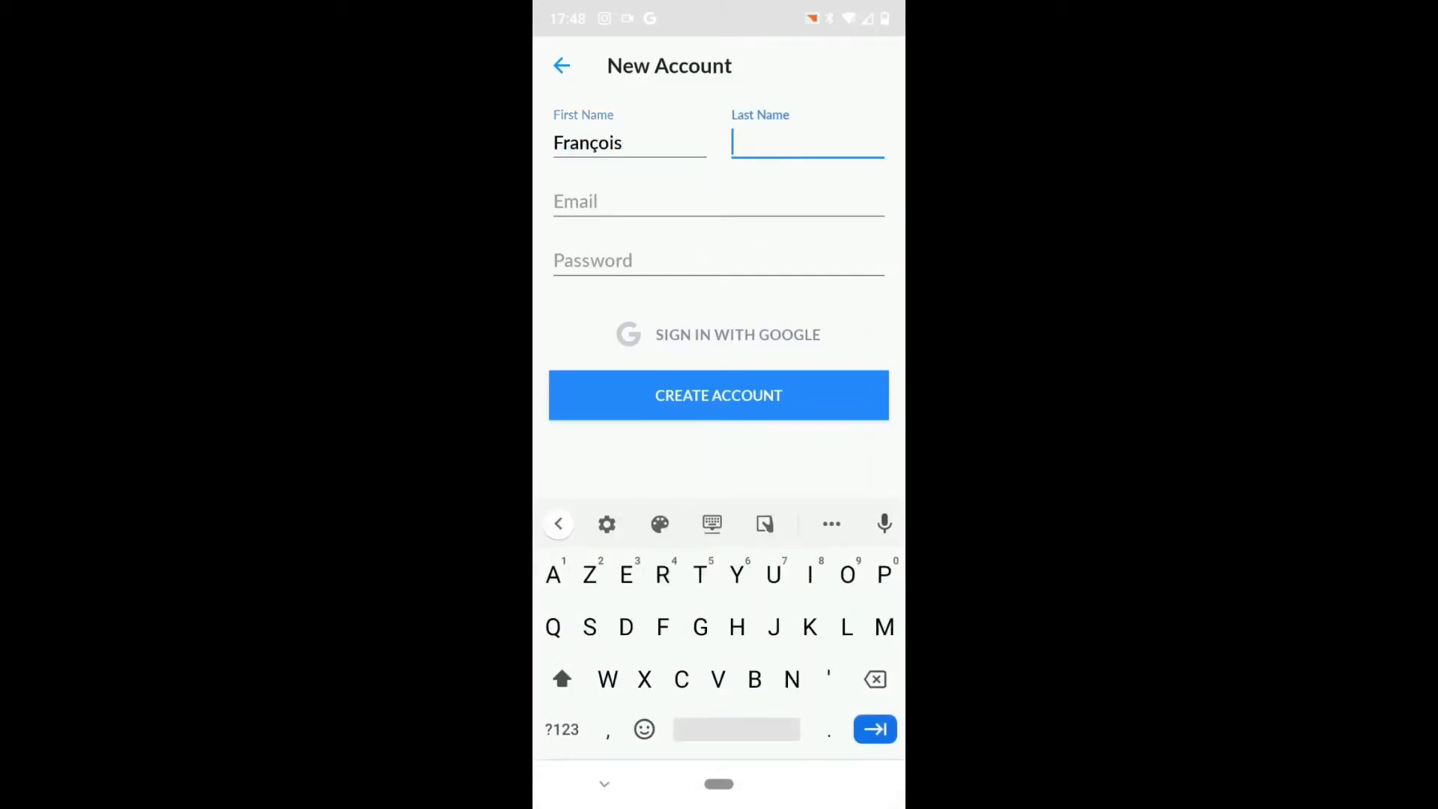
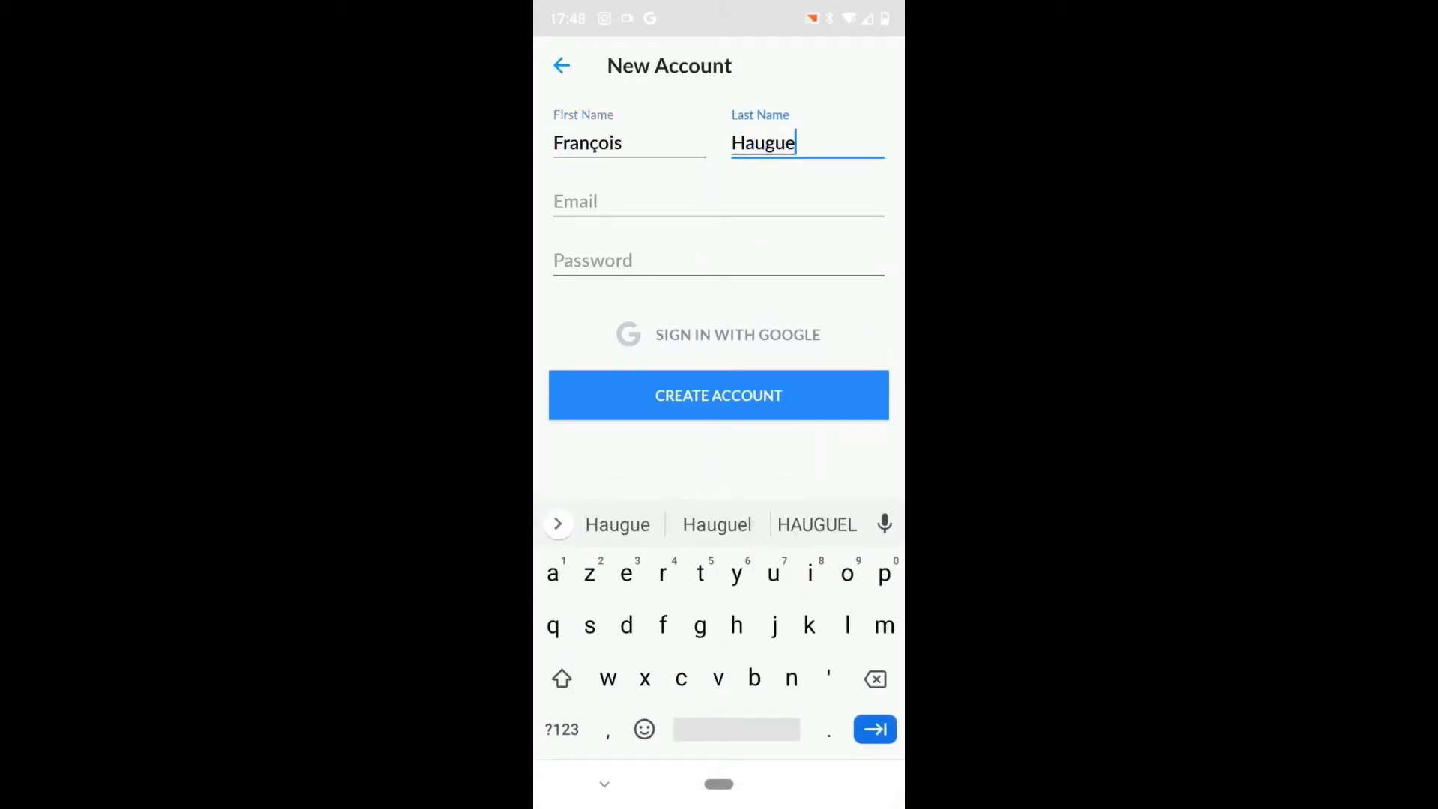
pyautogui.click(815, 522)
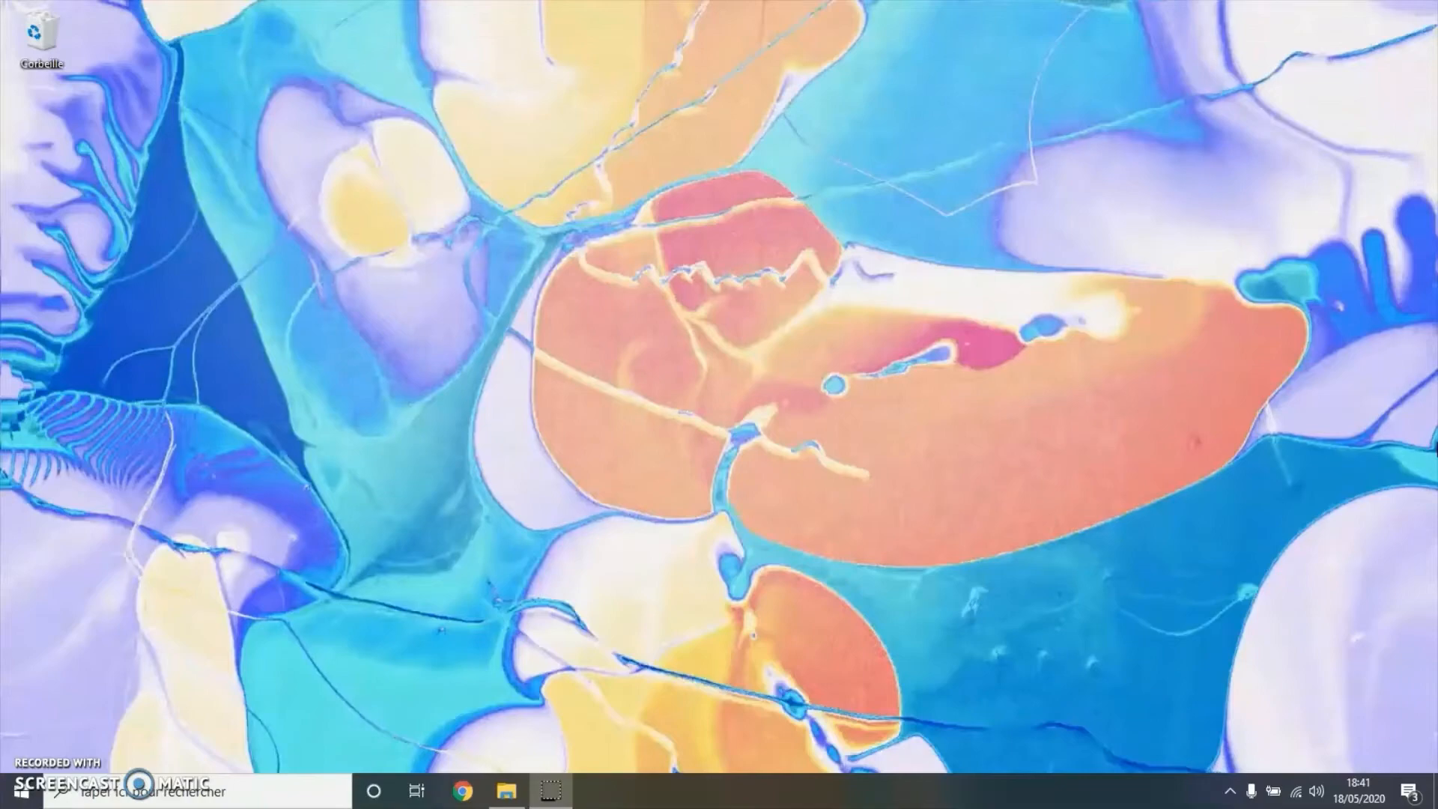
# - Open get.plickers.com in Chrome and go to its Sign in page
pyautogui.click(463, 791)
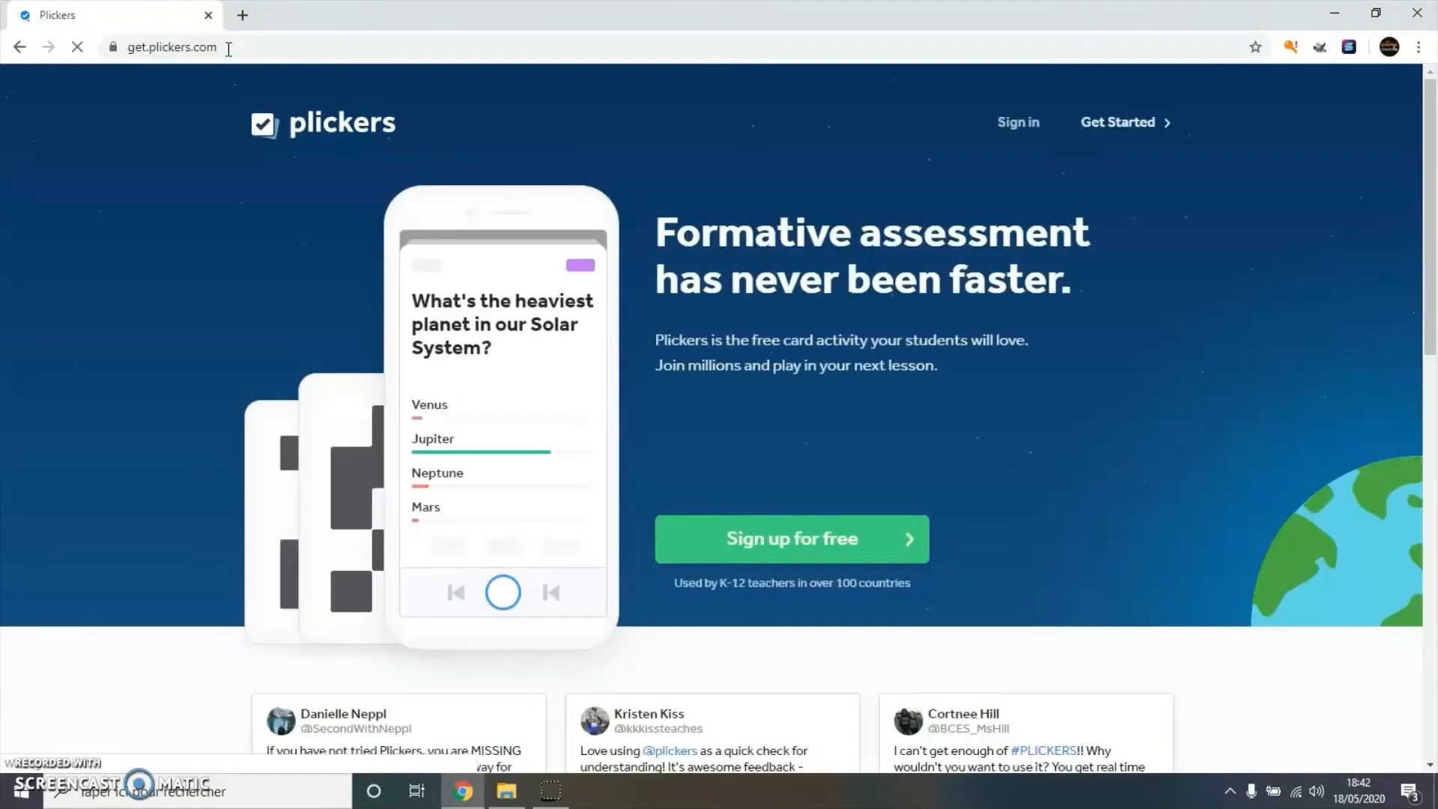
pyautogui.click(247, 52)
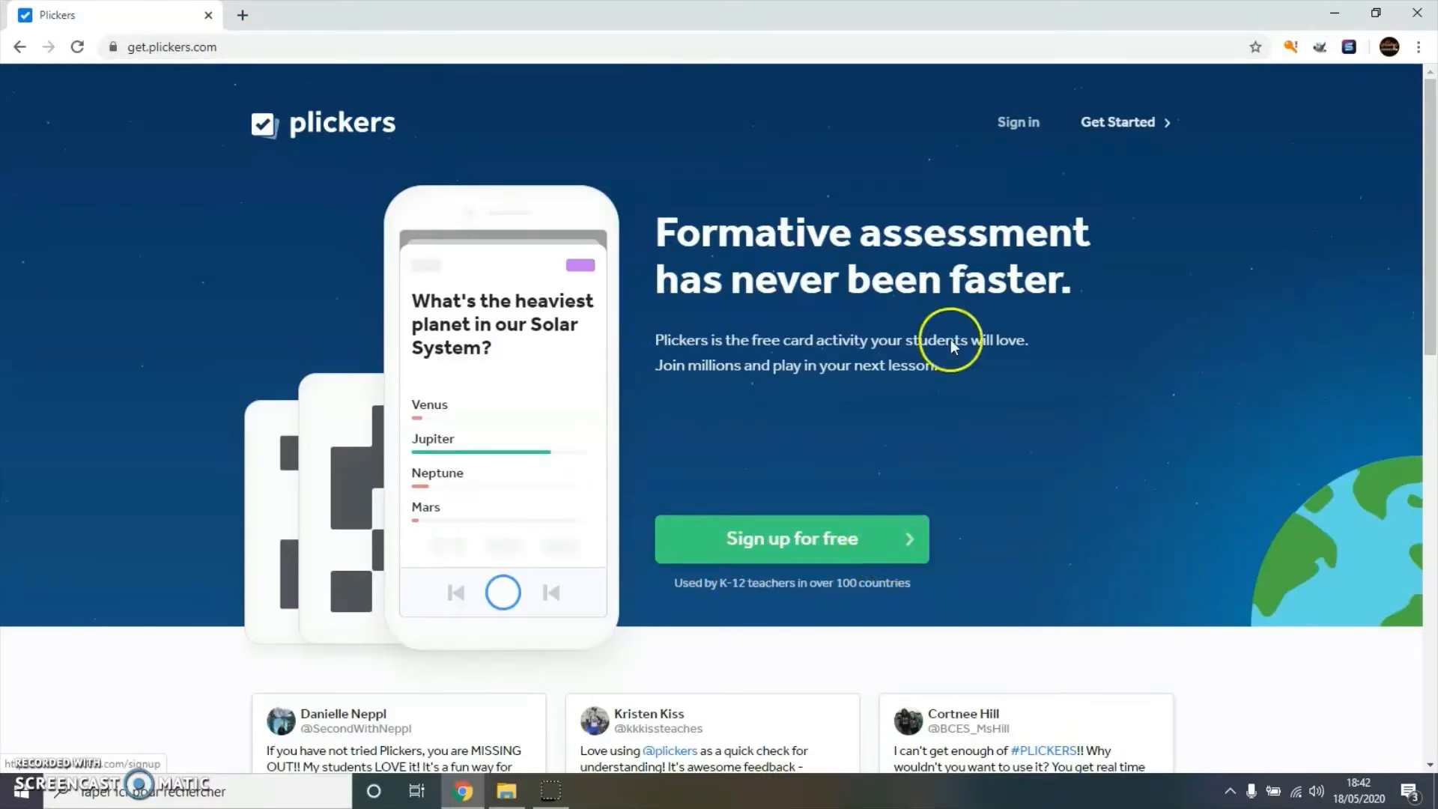
pyautogui.click(1018, 126)
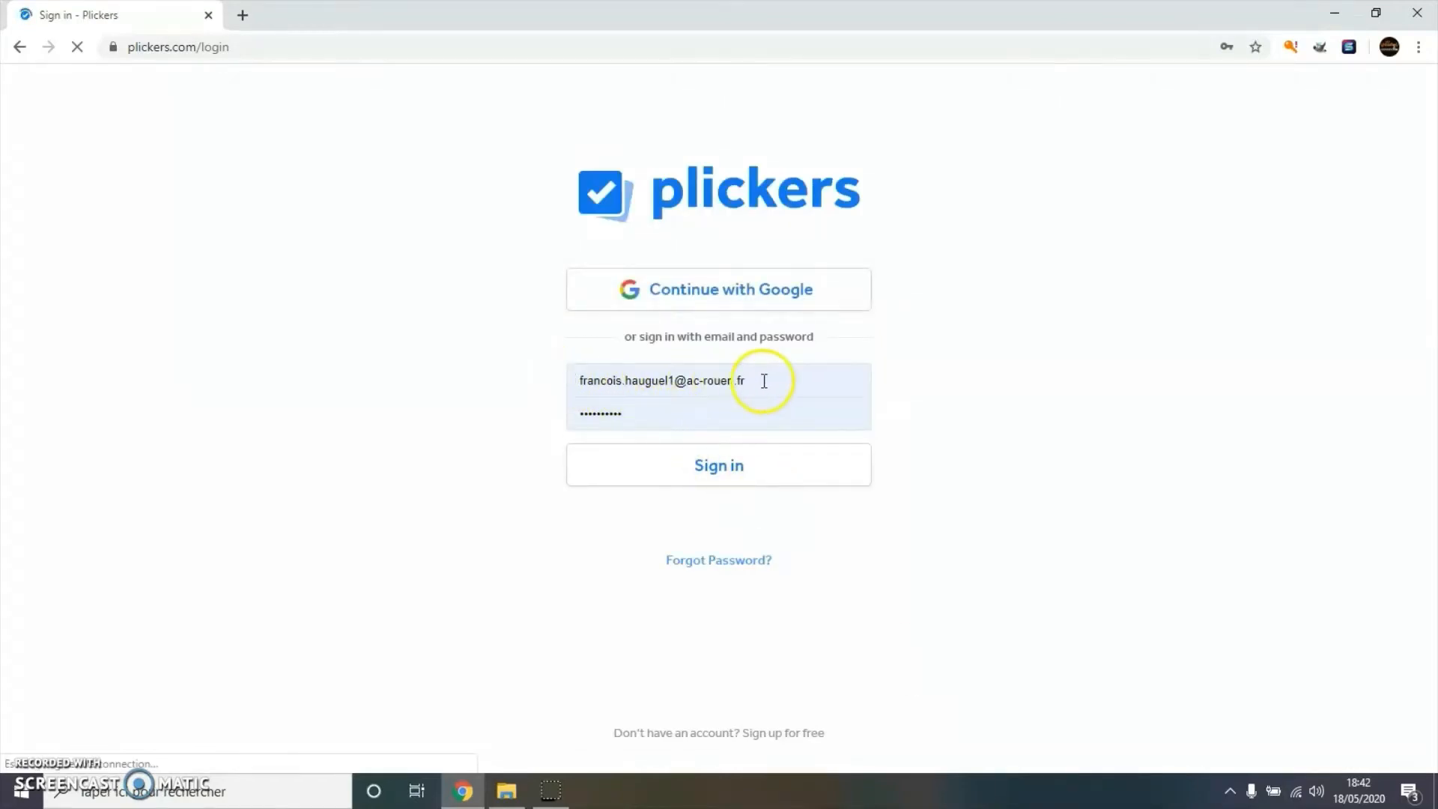
# - Sign in with the filled-in account details to reach Your Library
pyautogui.click(731, 485)
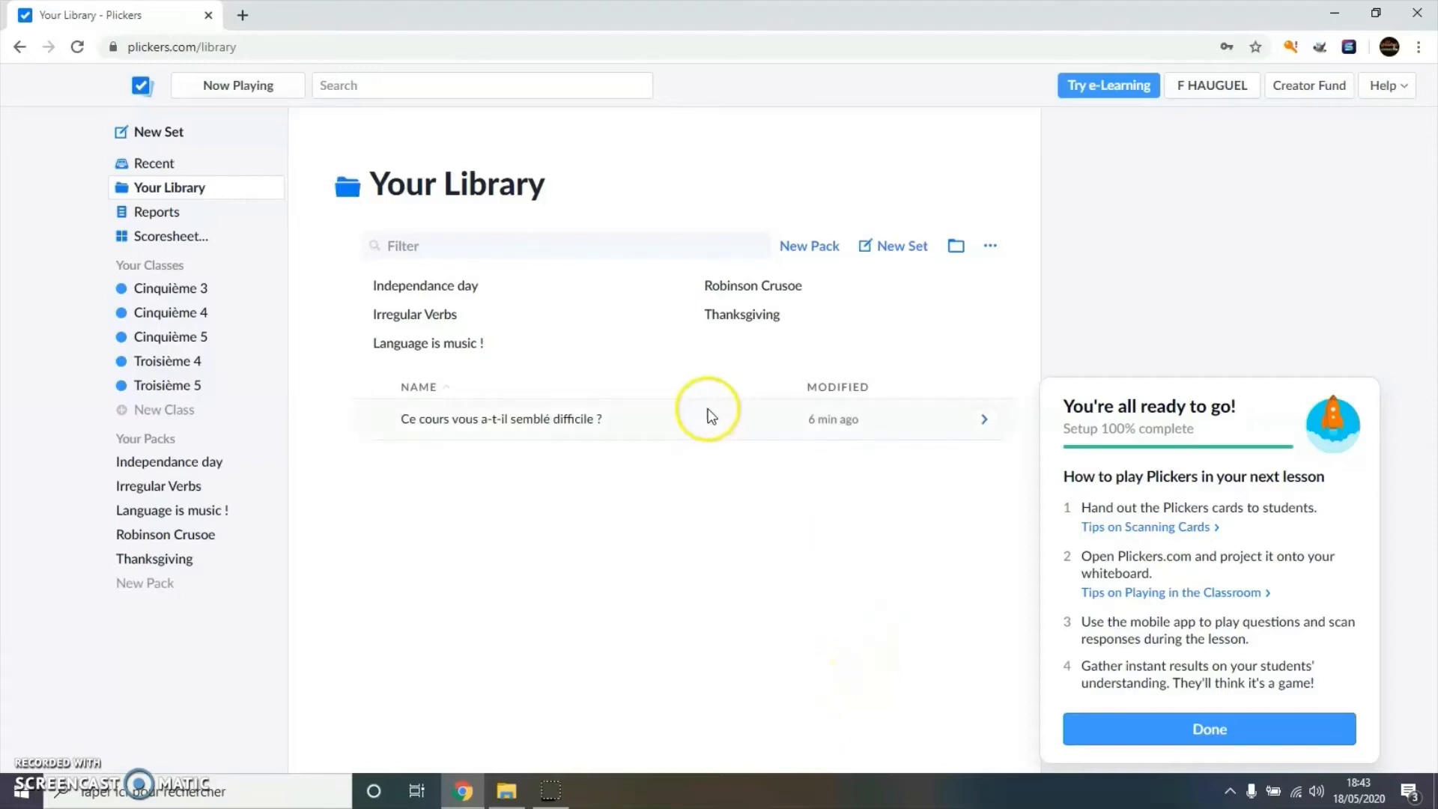
# - Create a new set titled 'Travelling in the USA' and select its first question
pyautogui.click(904, 247)
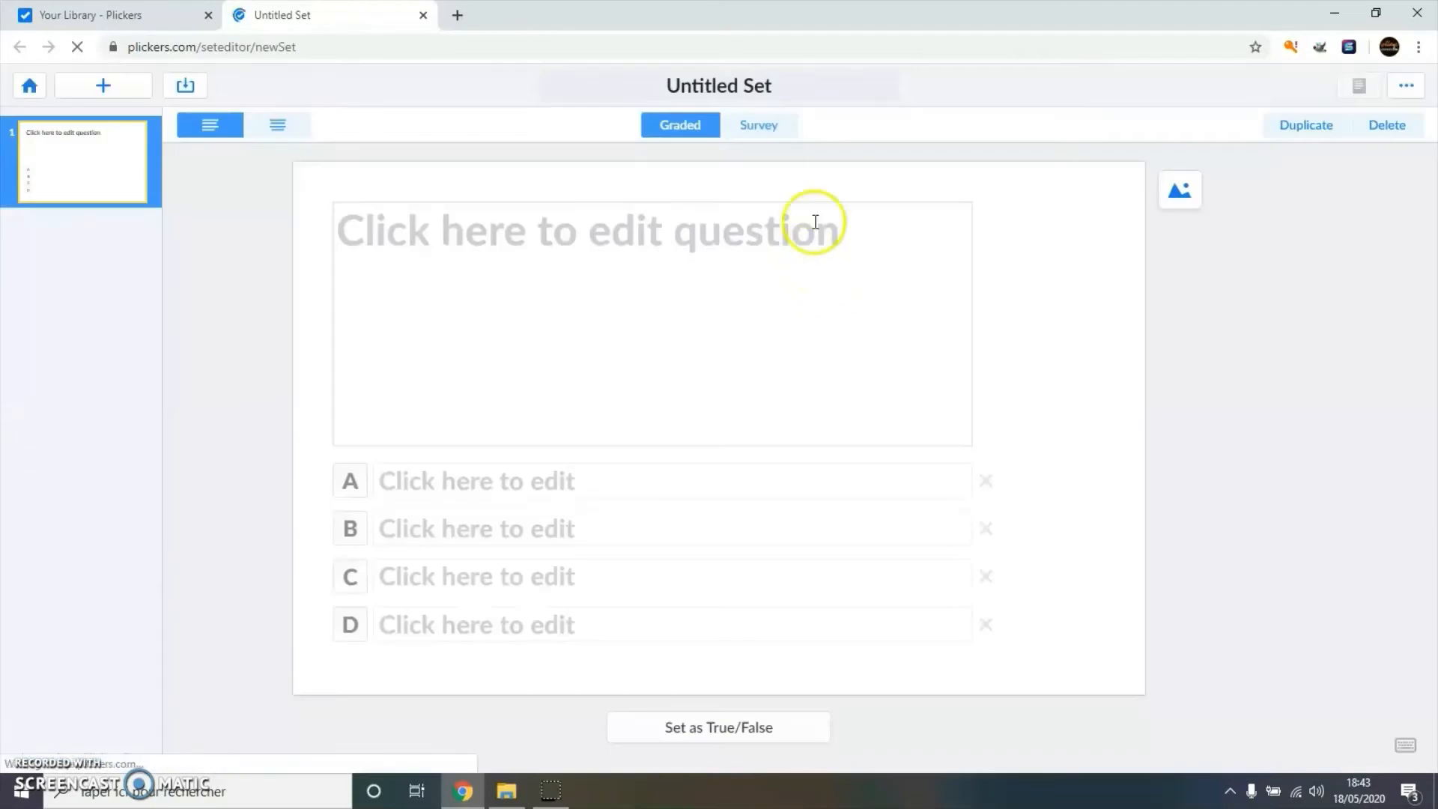
pyautogui.click(739, 85)
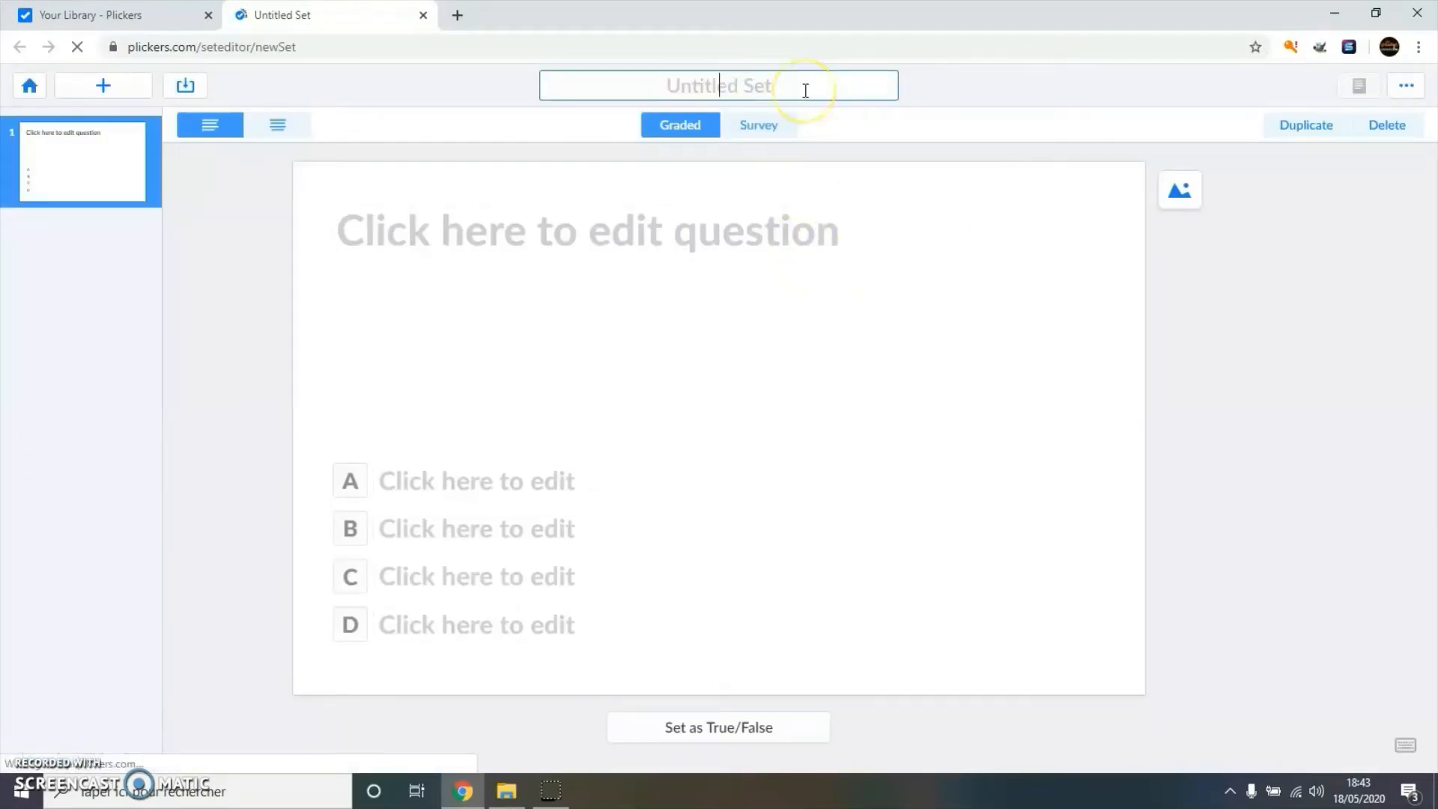
pyautogui.write('Travell')
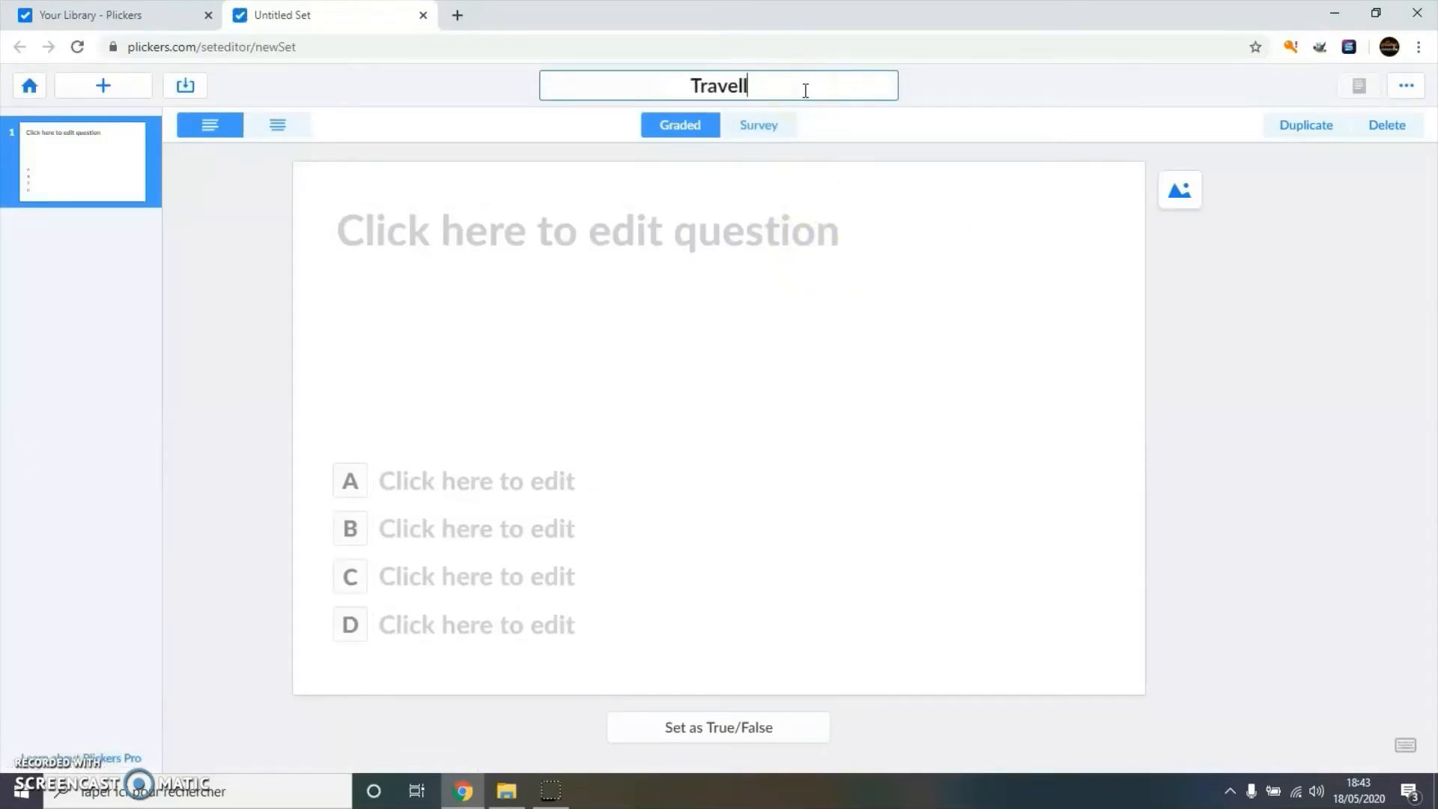
pyautogui.write('ing in the USA')
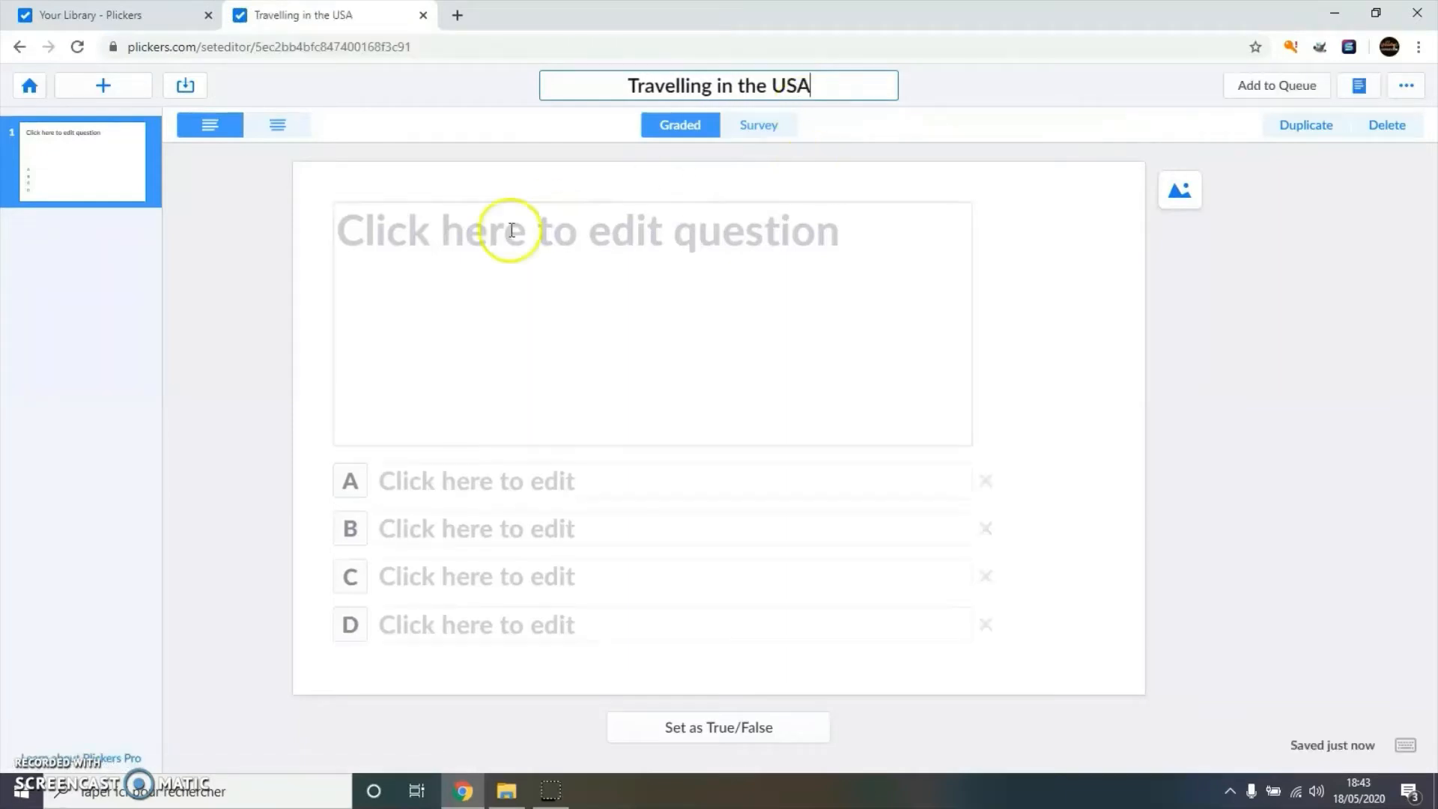
pyautogui.click(428, 245)
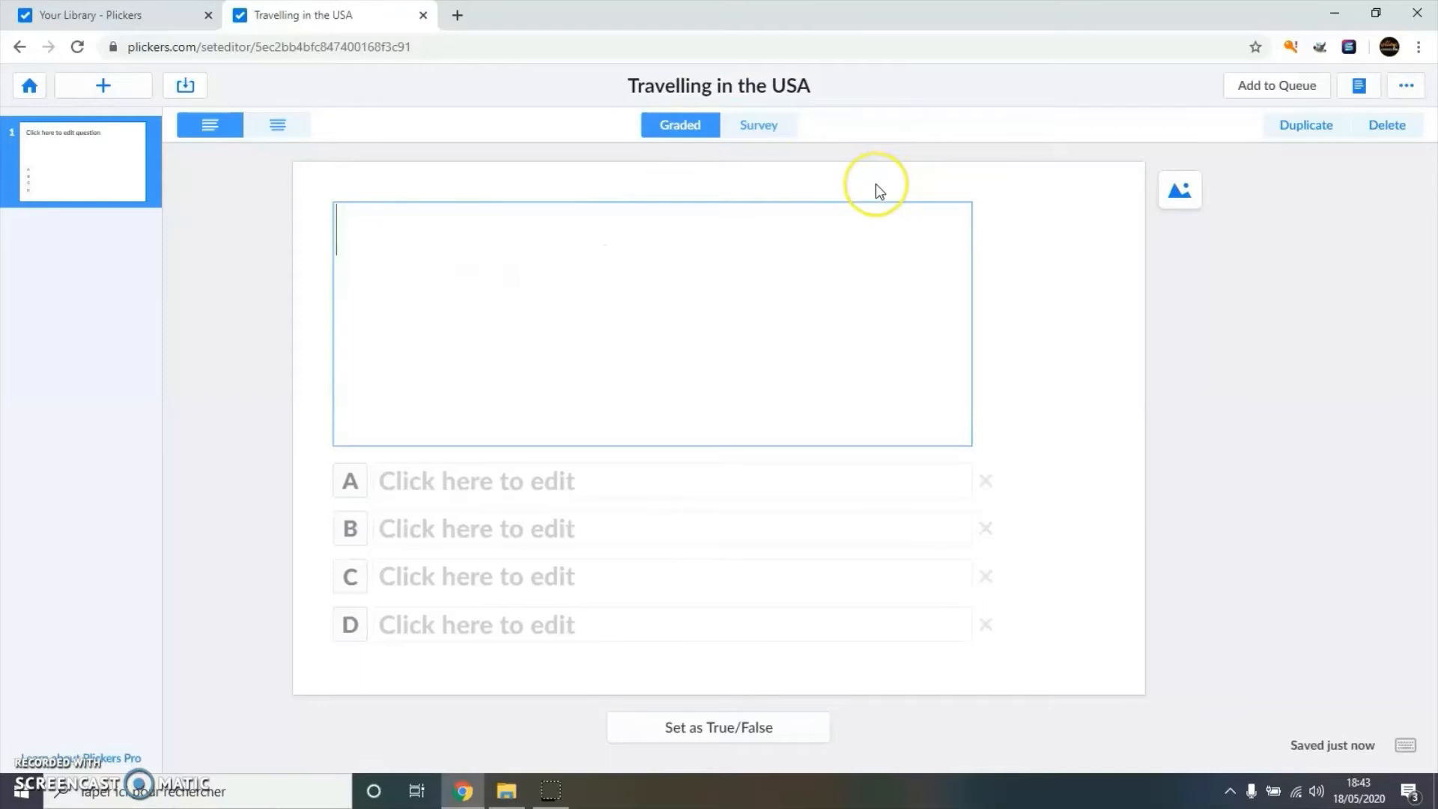
# - Enter the Empire State Building question with New York, Los Angeles, Las Vegas, San Francisco; New York correct
pyautogui.write('The Empire State Building is located in ...')
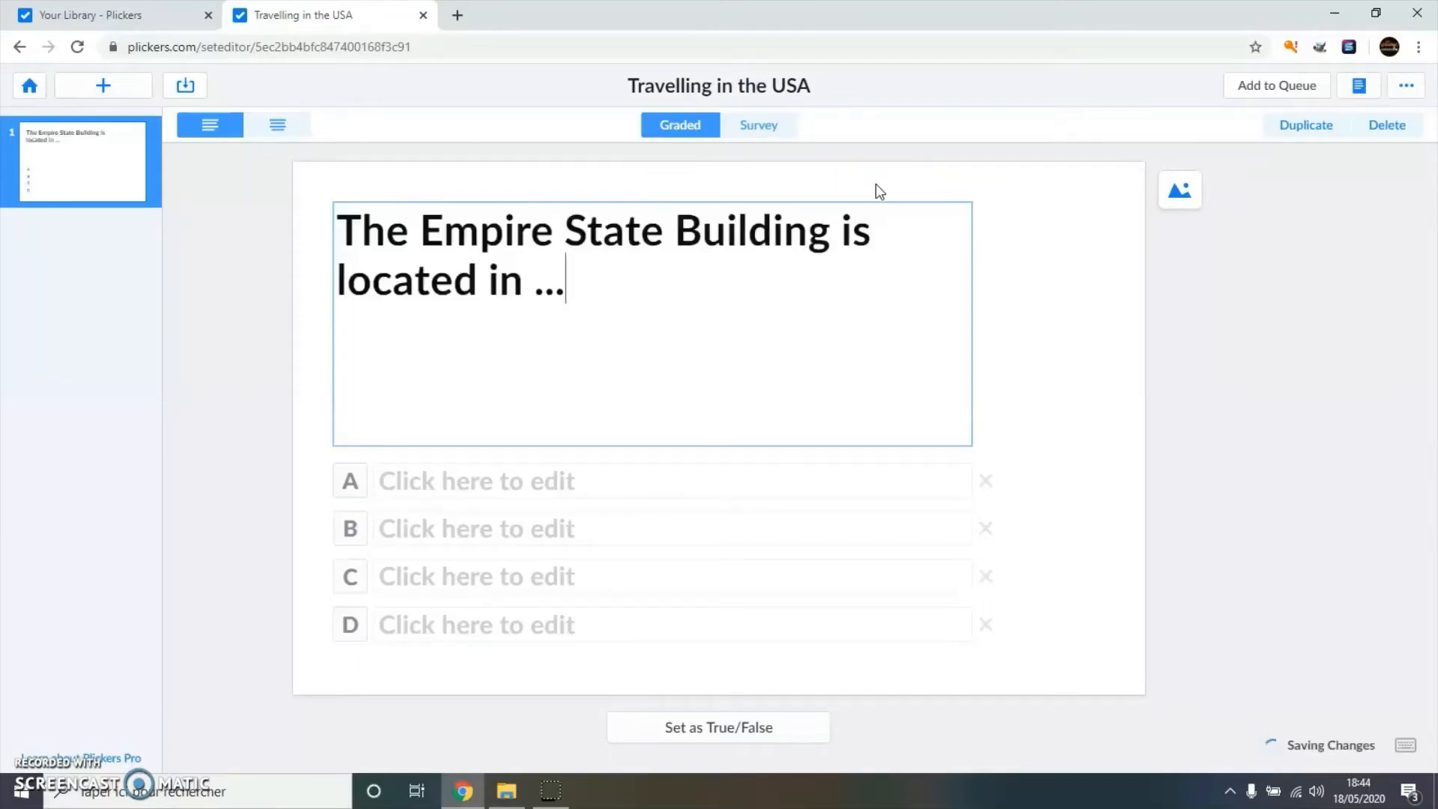
pyautogui.click(837, 274)
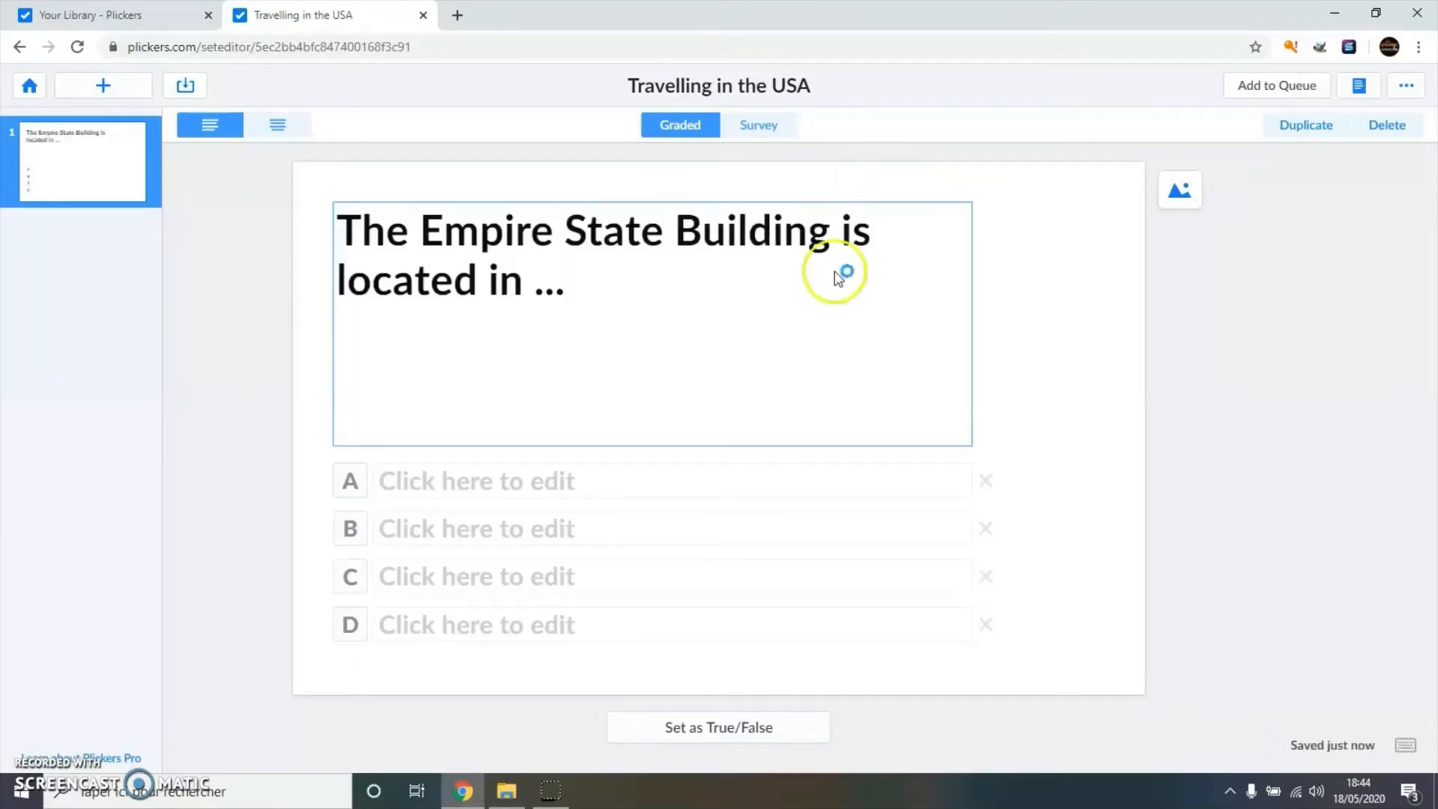
pyautogui.click(487, 481)
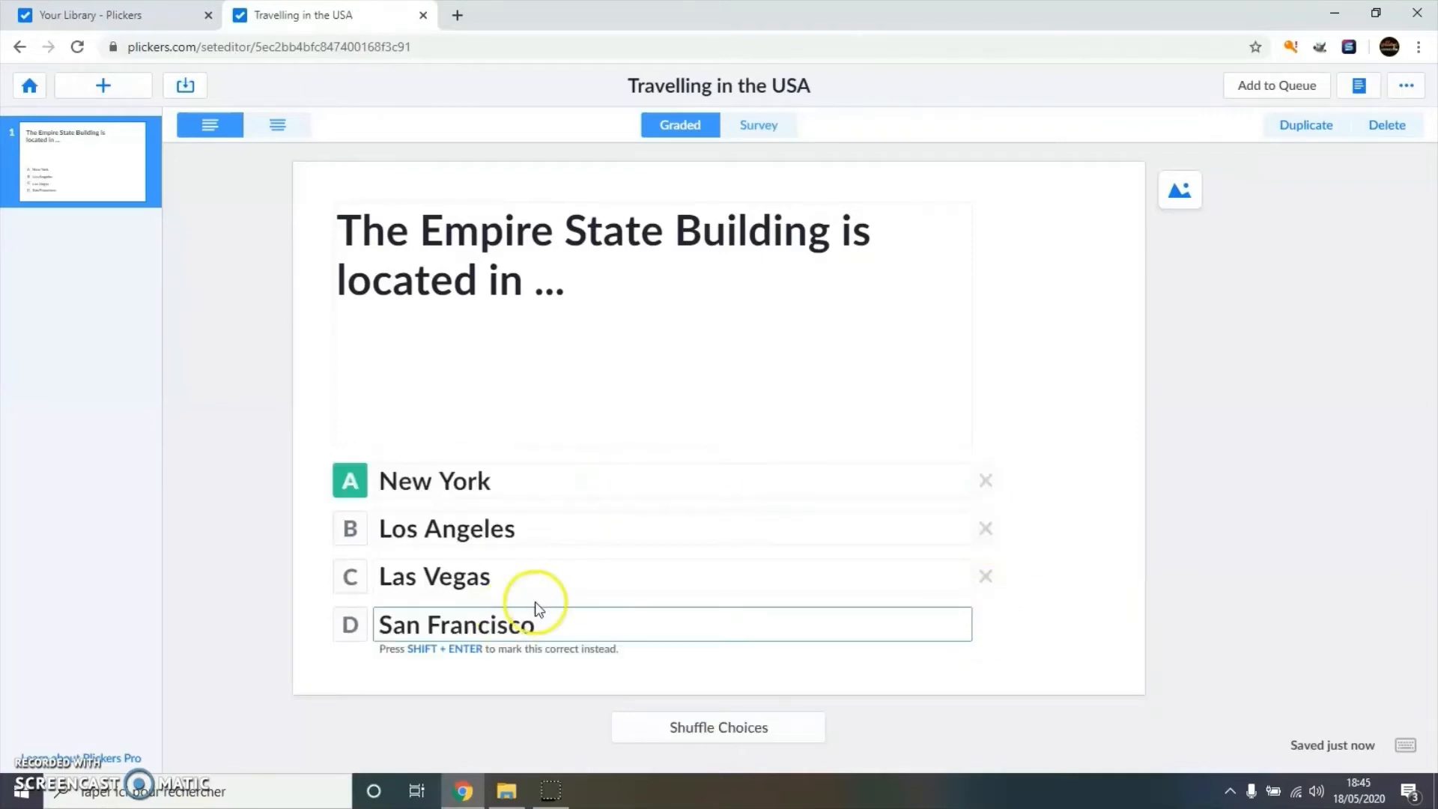
pyautogui.click(1084, 490)
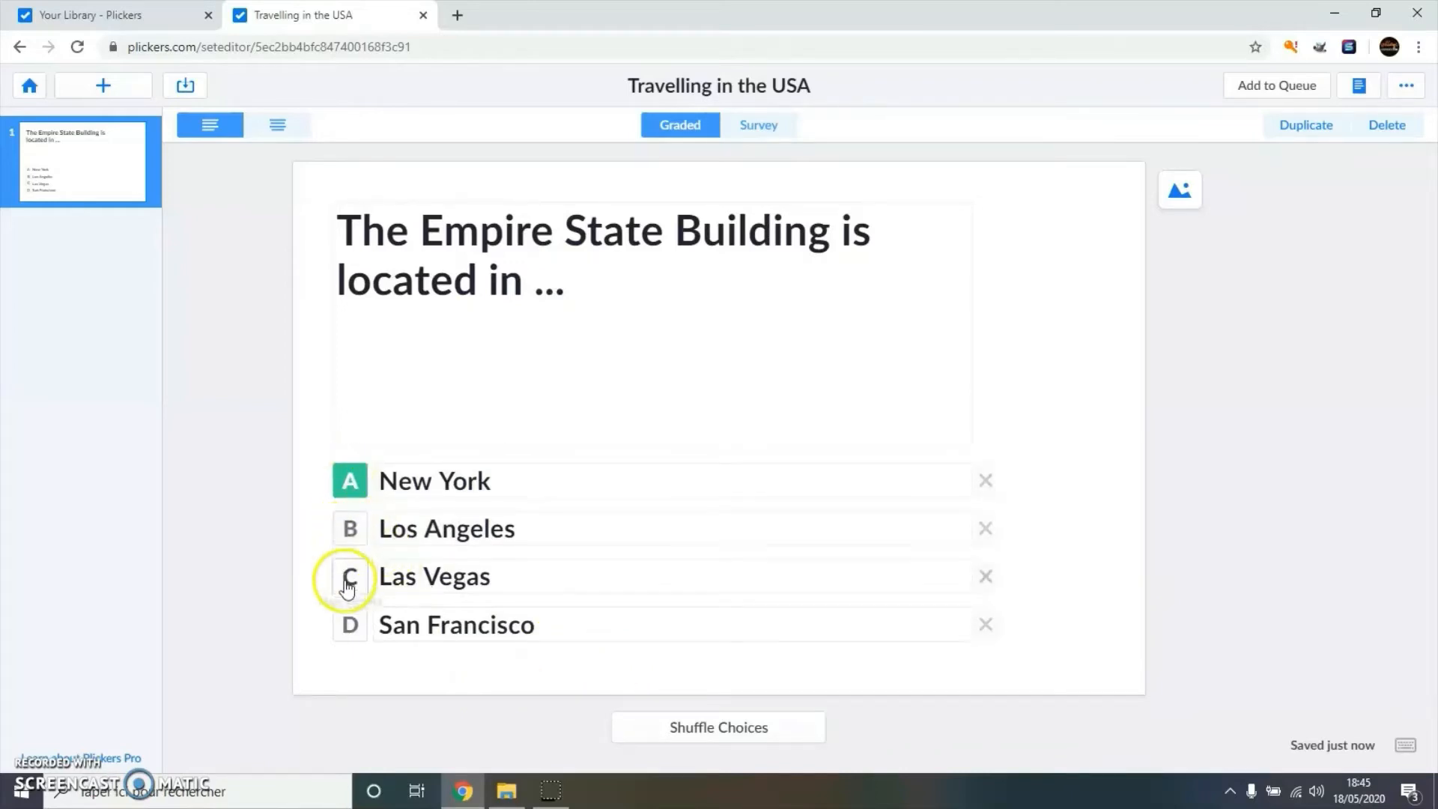
pyautogui.click(355, 490)
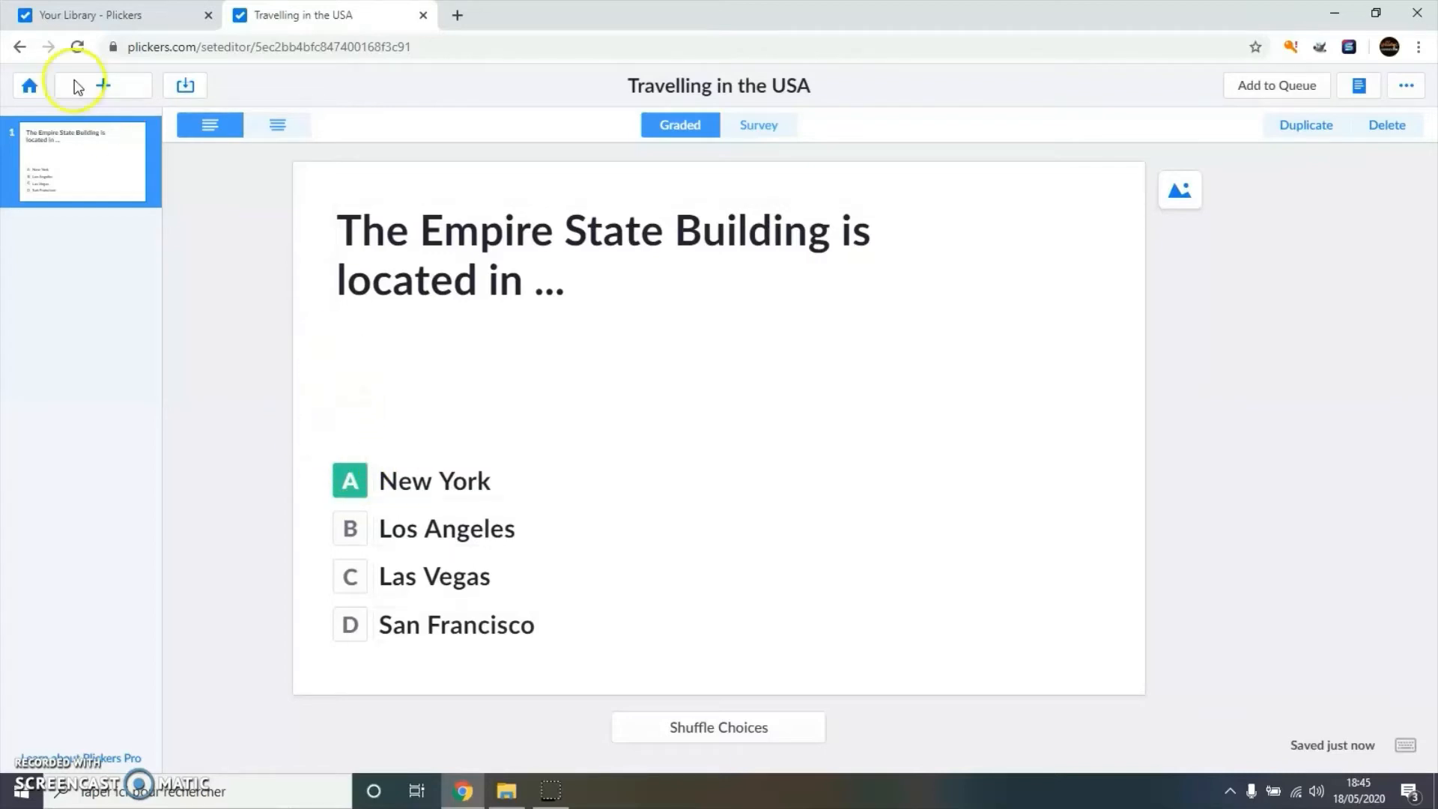
# - Add a blank second question, then return to question 1
pyautogui.click(92, 84)
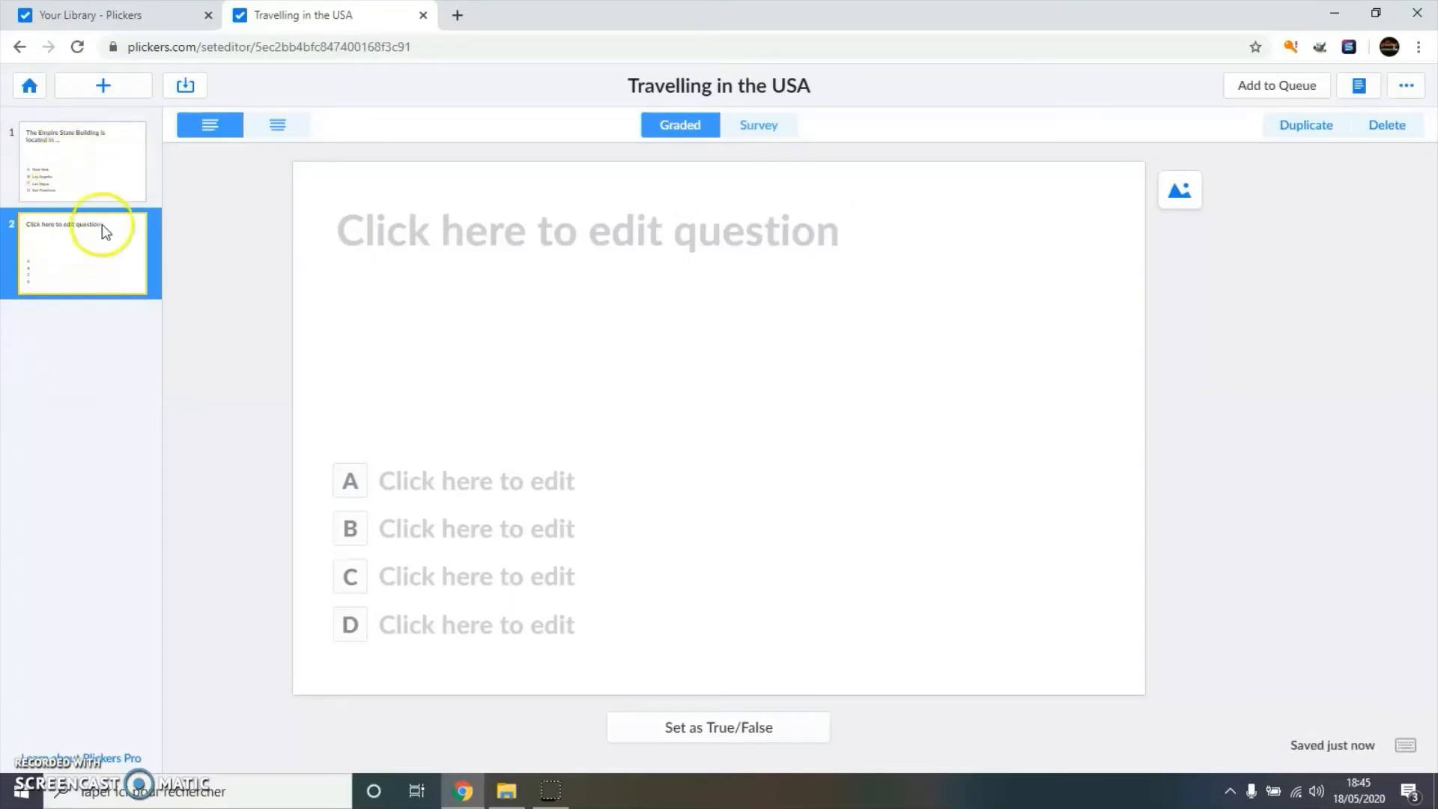
pyautogui.click(80, 176)
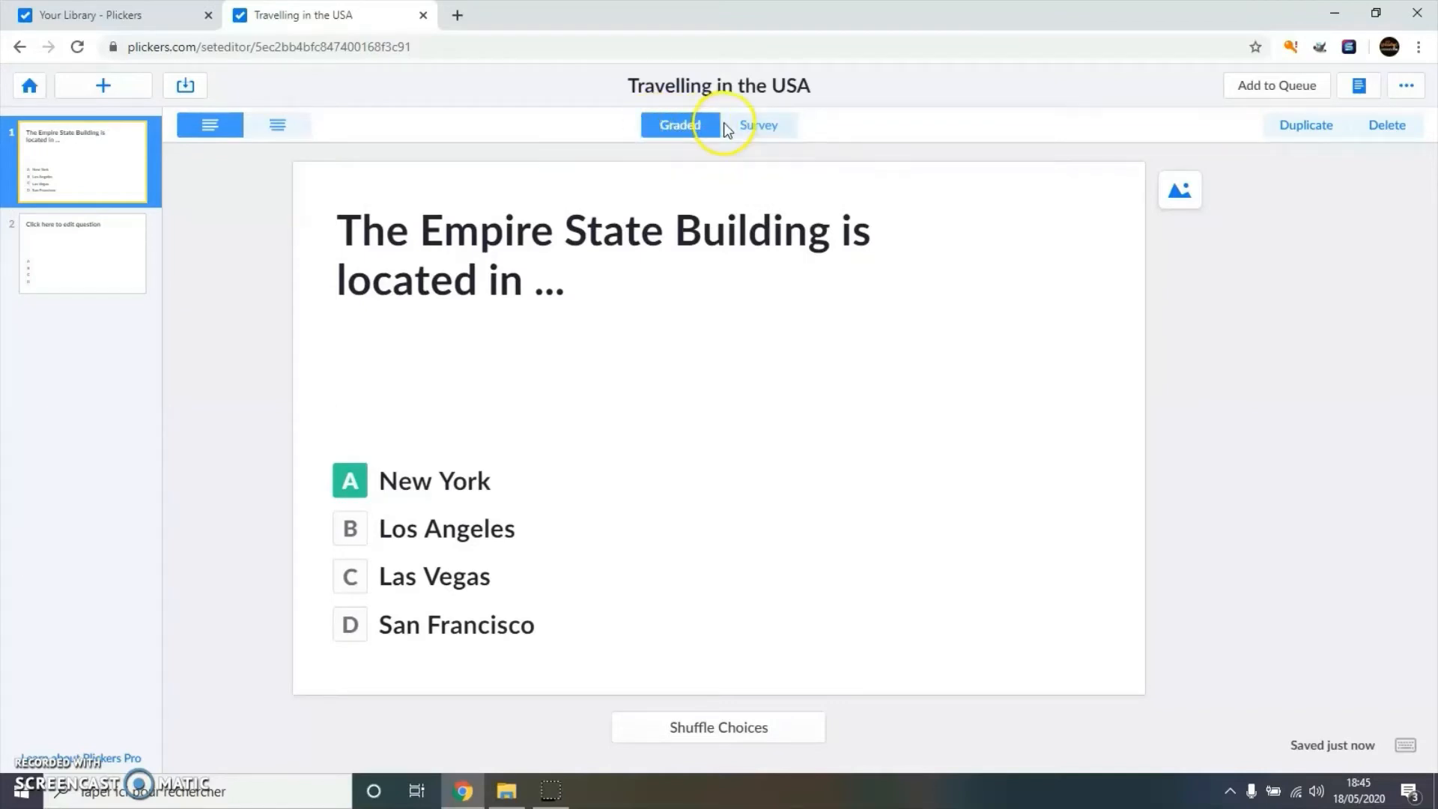
pyautogui.click(766, 131)
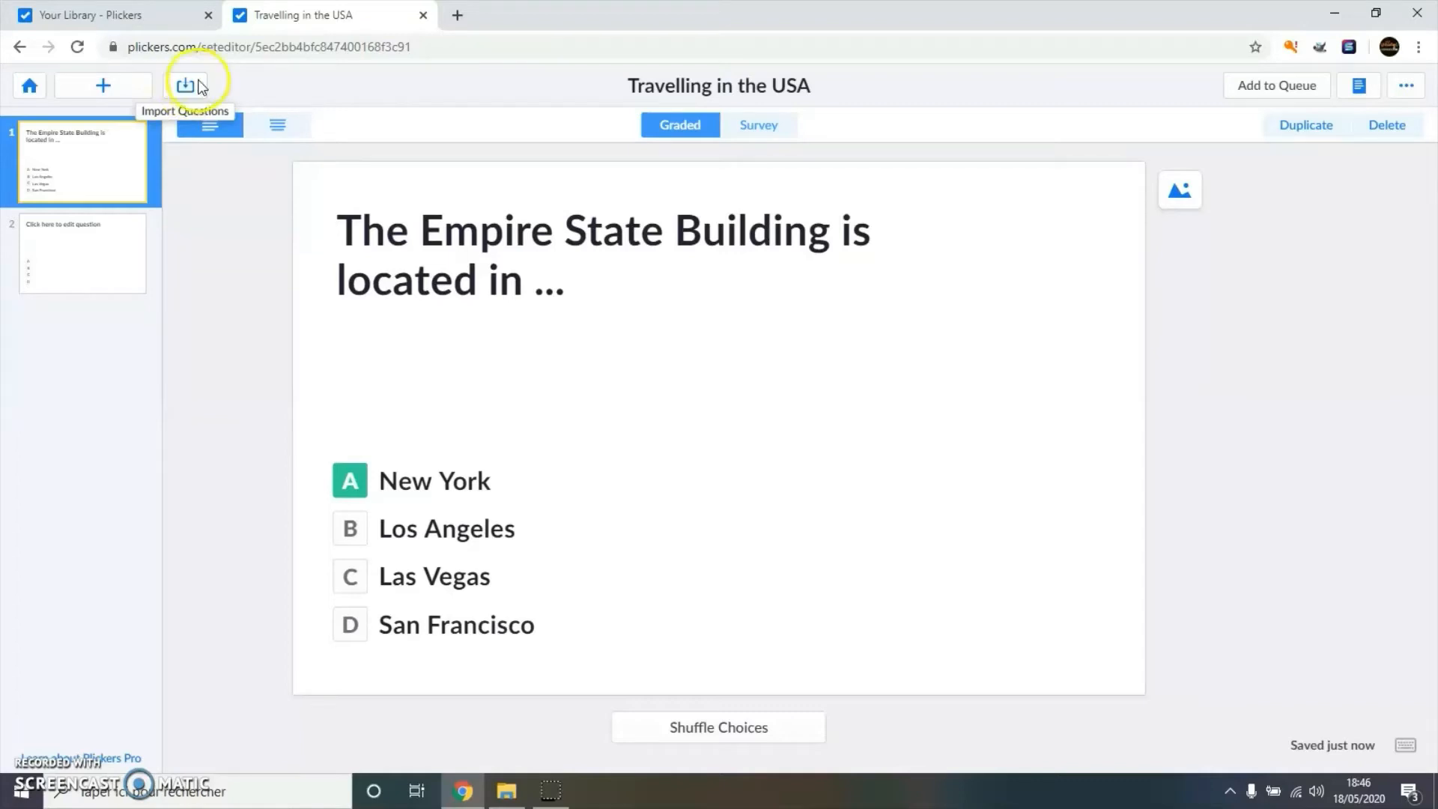
# - Shuffle question 1's answer choices twice, keeping New York correct
pyautogui.click(382, 229)
pyautogui.click(342, 221)
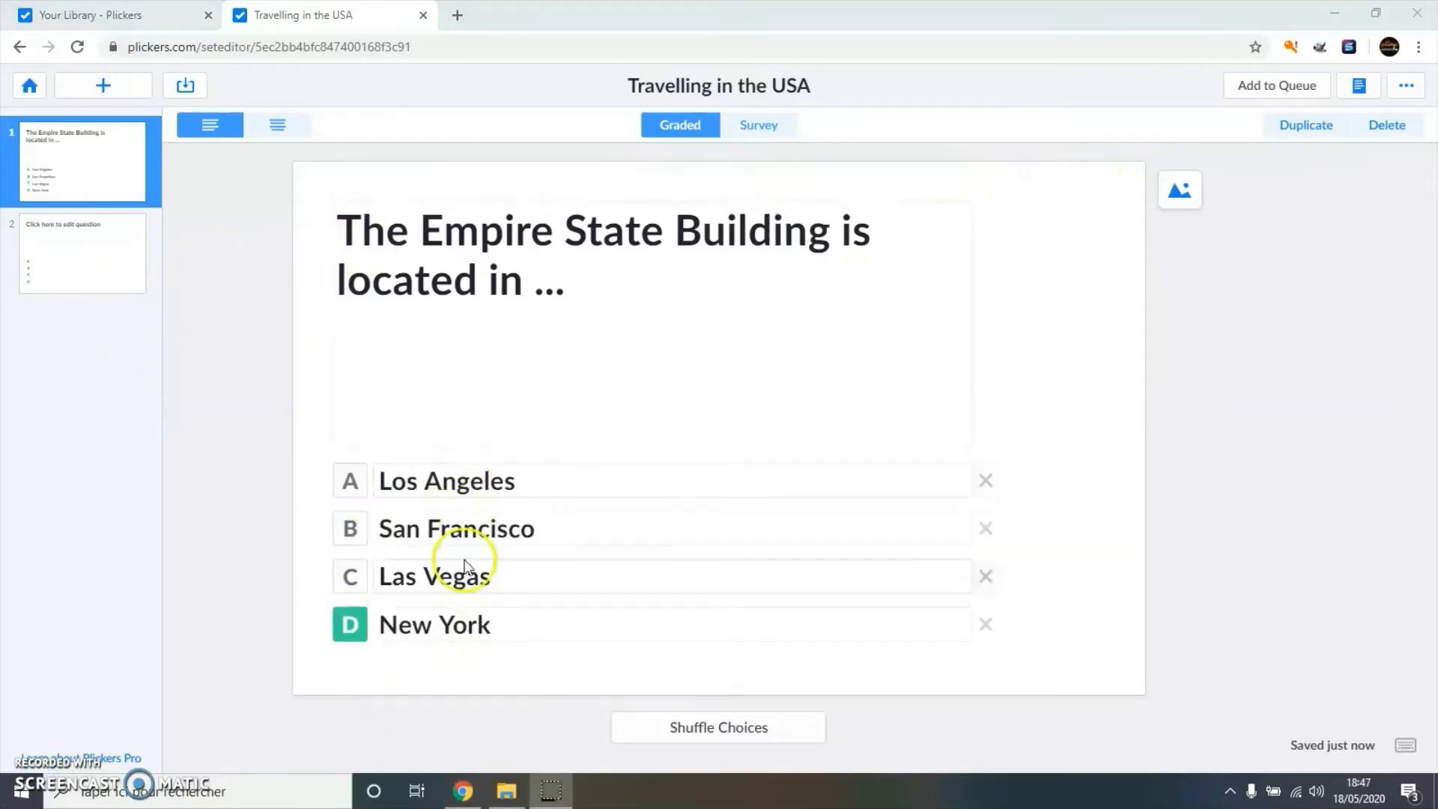
pyautogui.click(712, 728)
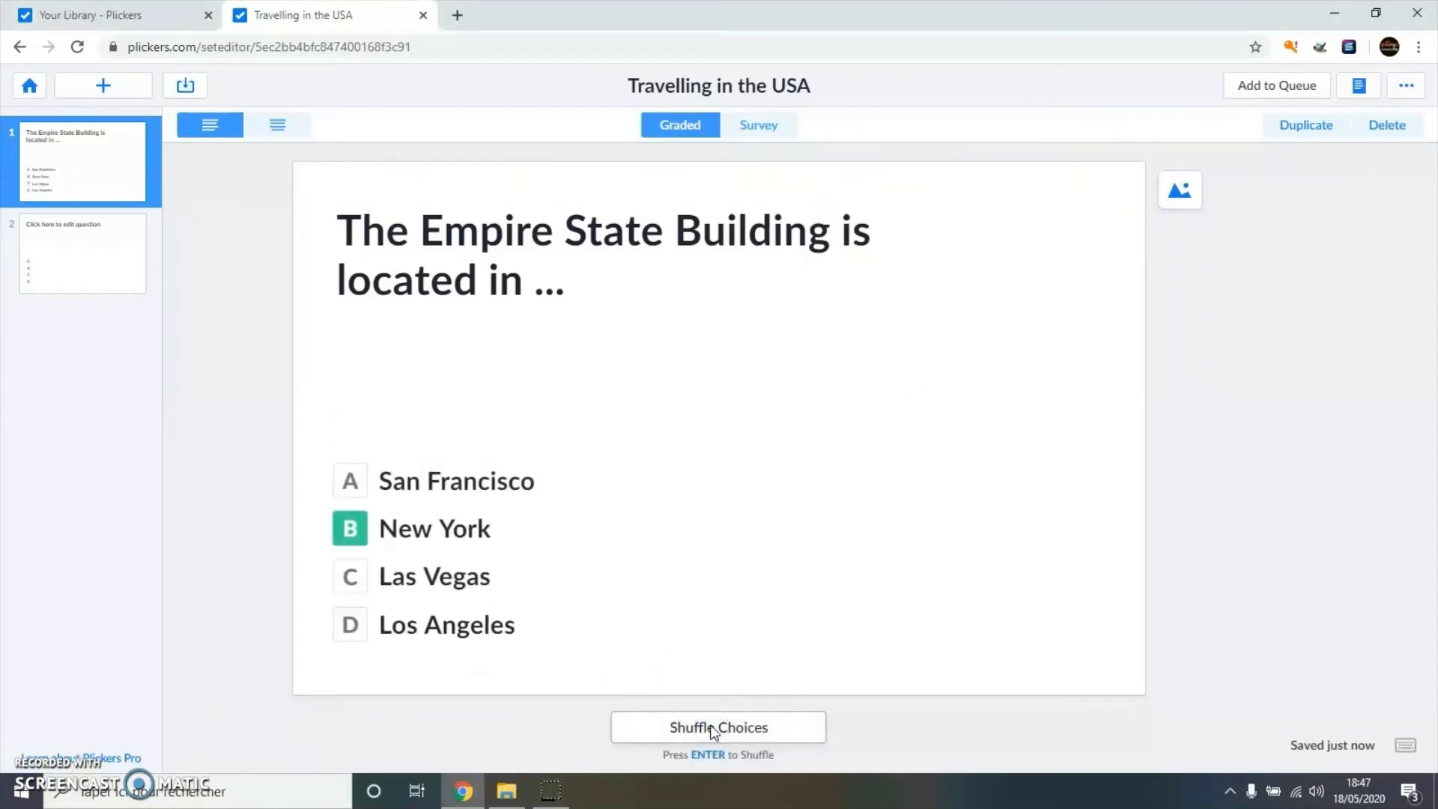
pyautogui.click(712, 728)
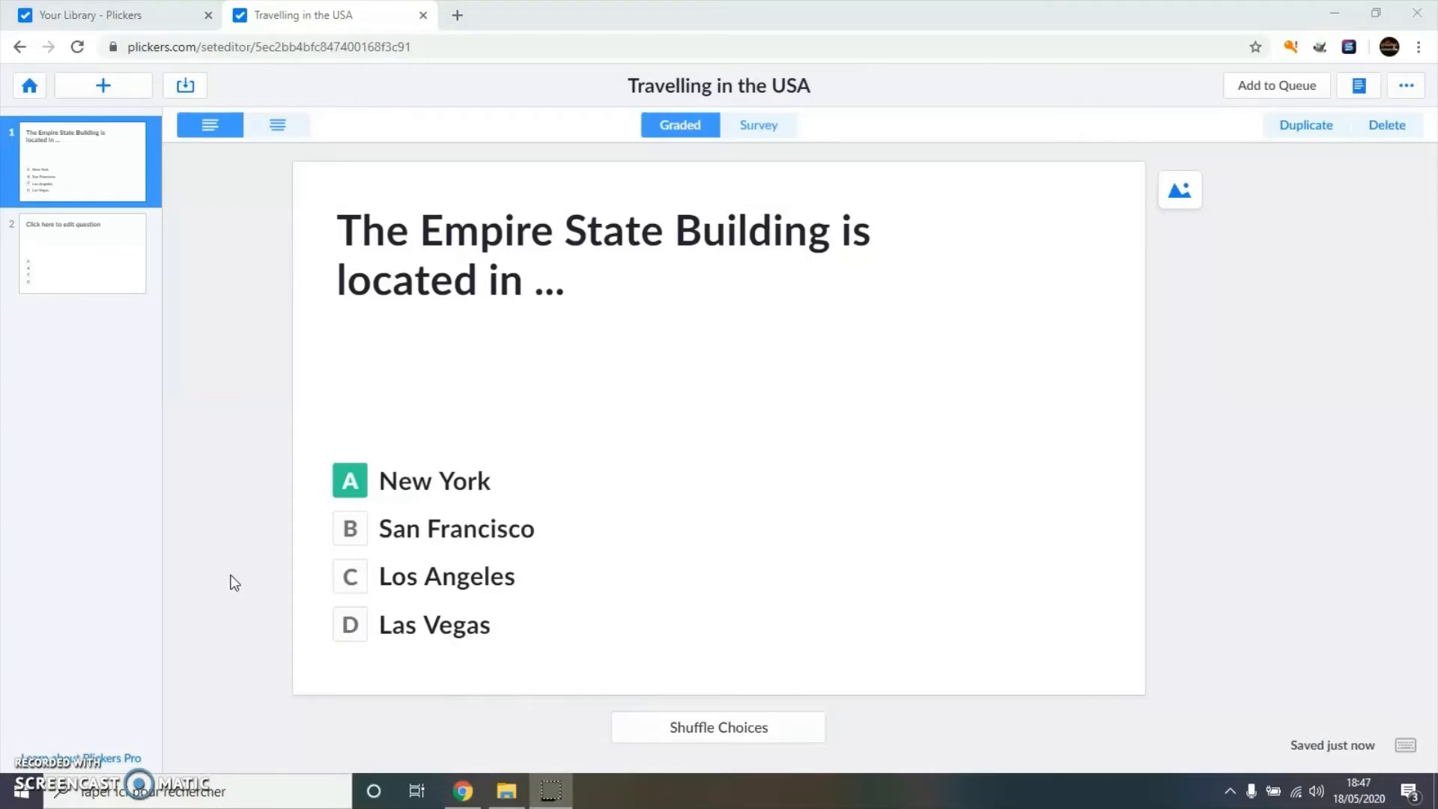
# - Return to the library, open the 'Travelling in the USA' set, and close the 'You're all ready to go!' popup
pyautogui.click(30, 87)
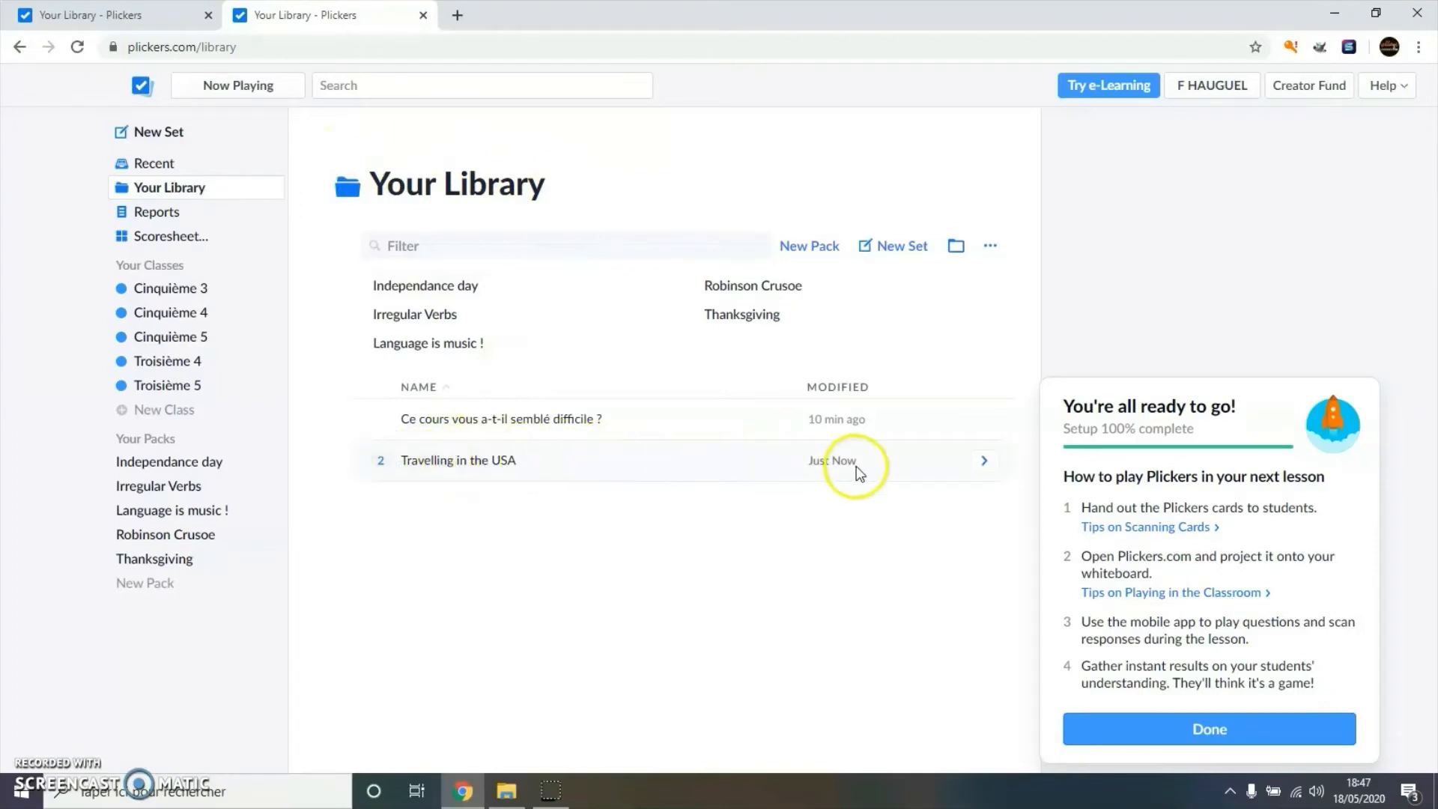
pyautogui.click(443, 463)
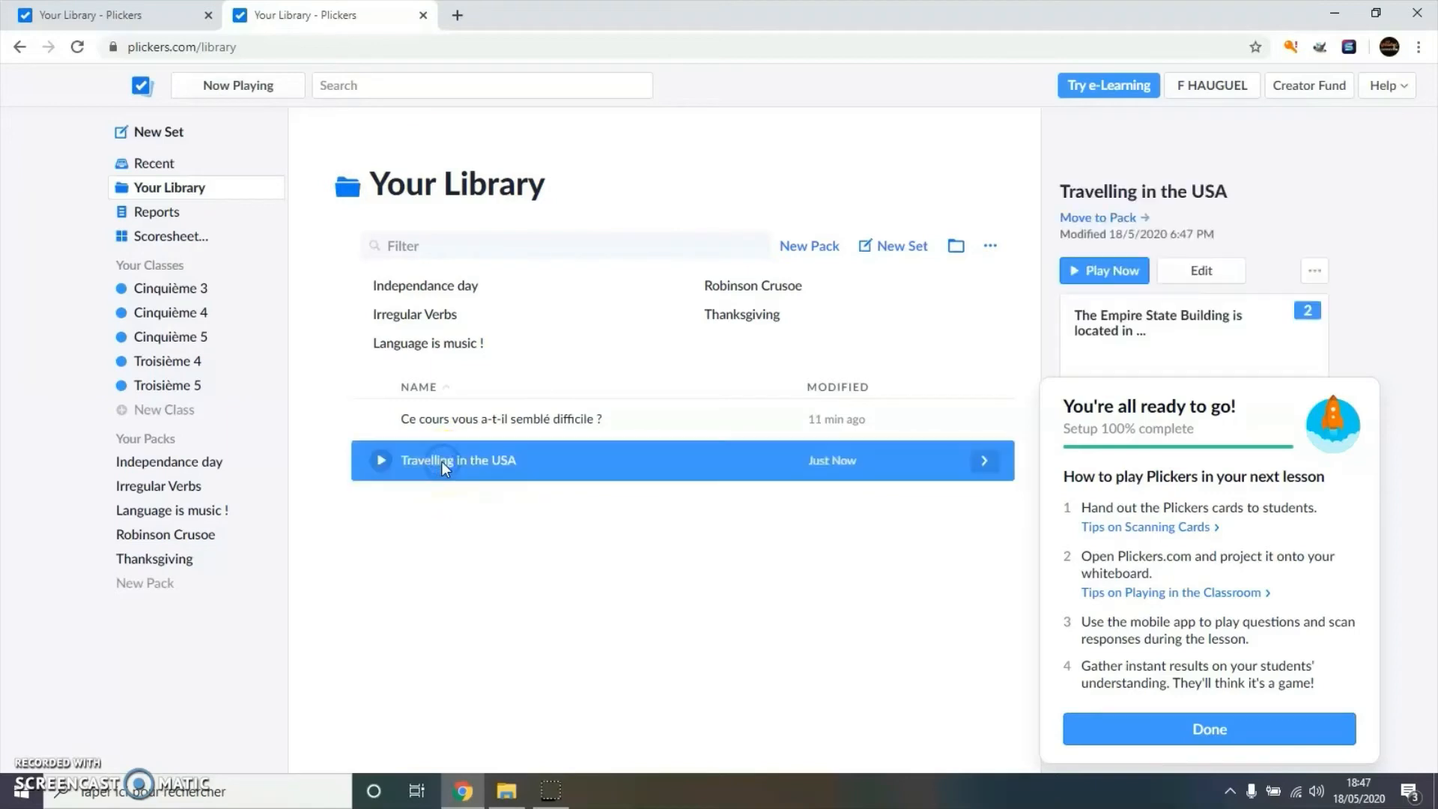
pyautogui.click(1275, 731)
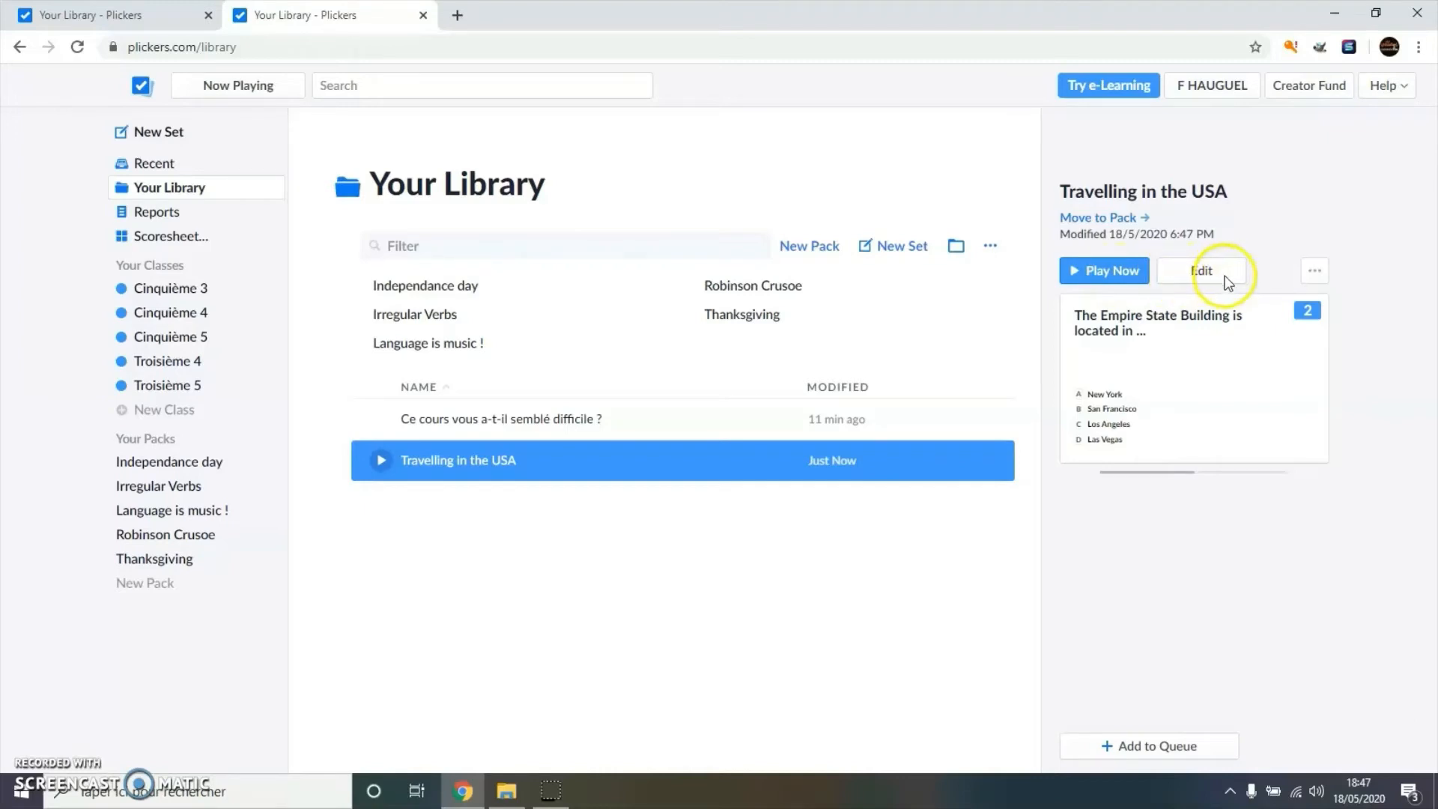
pyautogui.click(1313, 271)
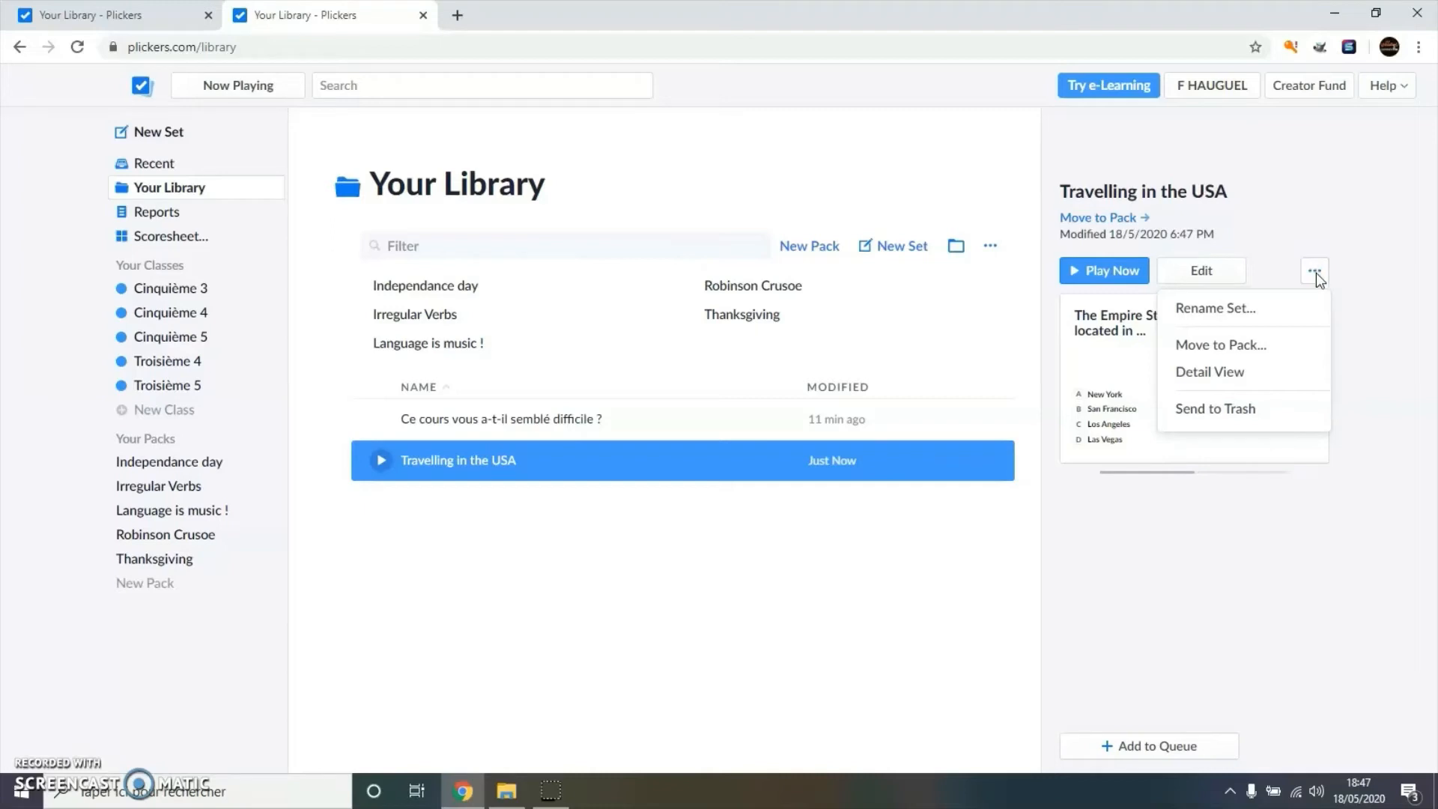
pyautogui.click(1240, 311)
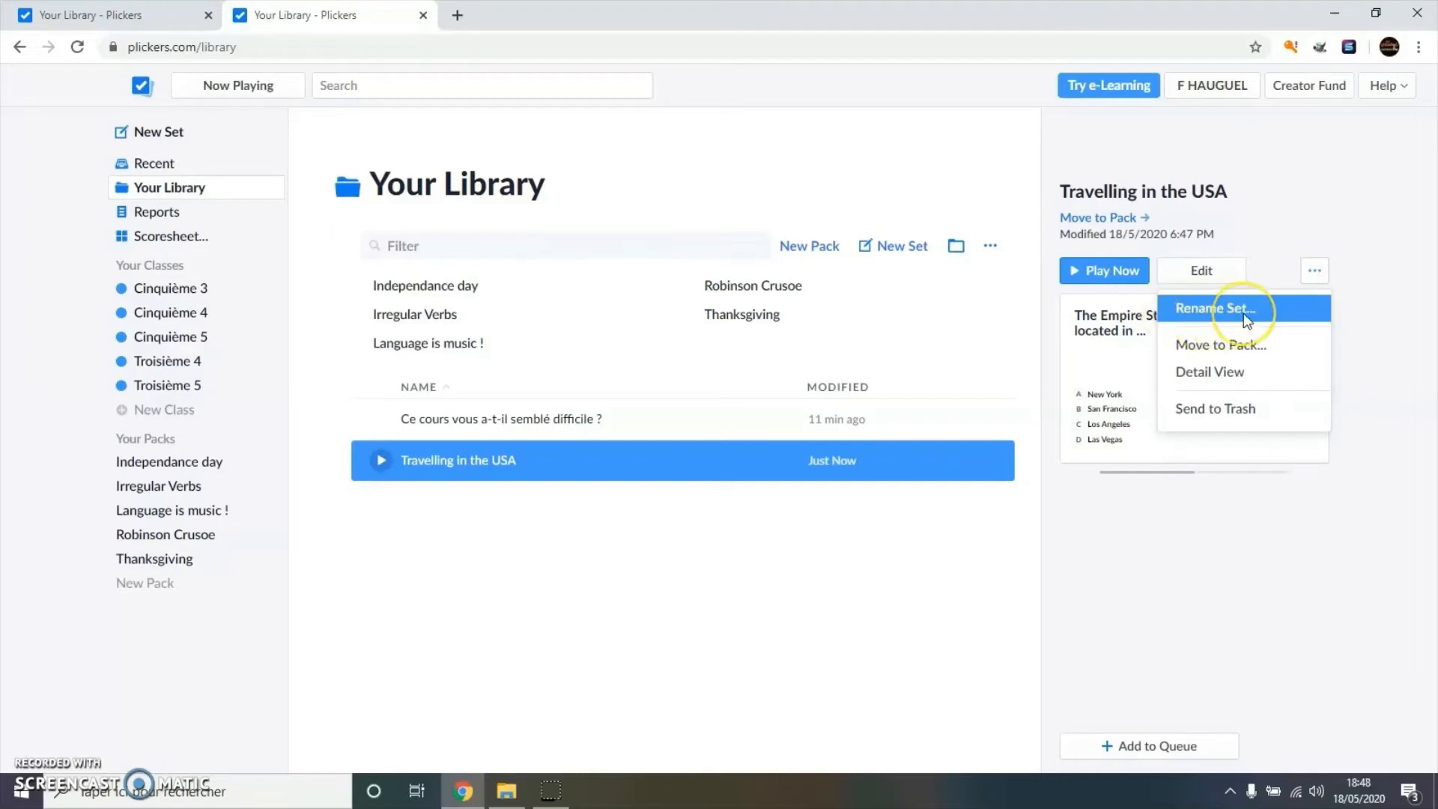
pyautogui.click(1209, 353)
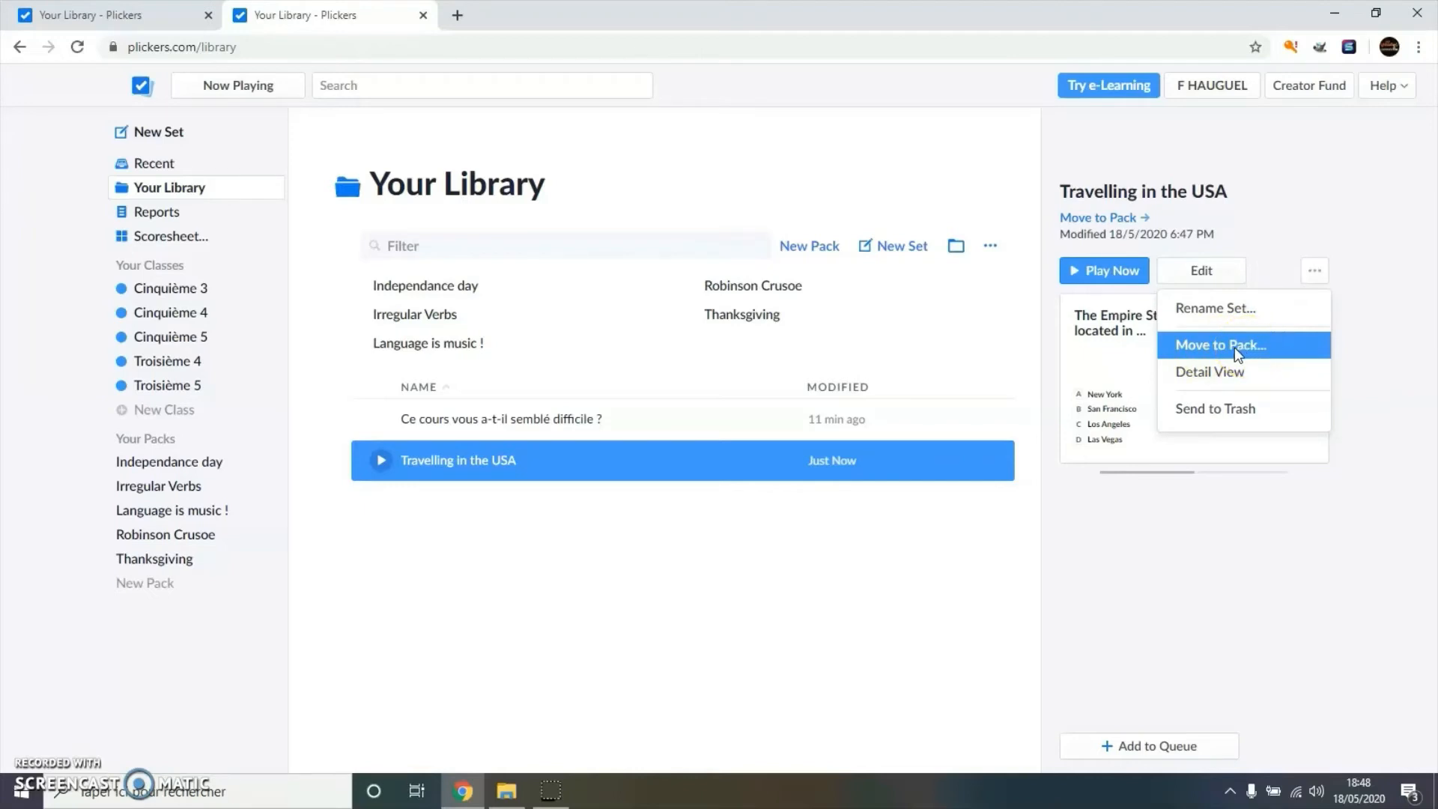
pyautogui.click(1238, 408)
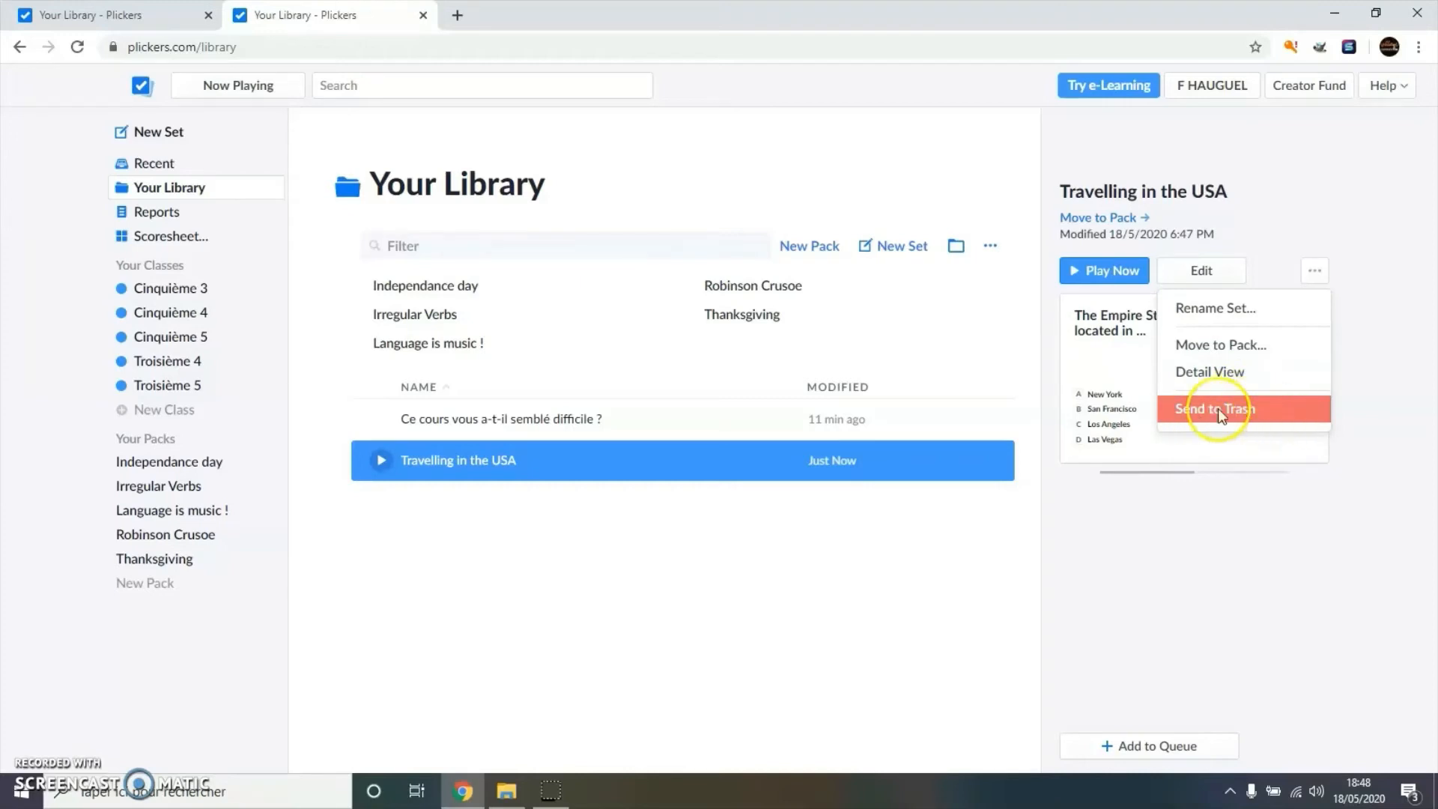
pyautogui.click(888, 551)
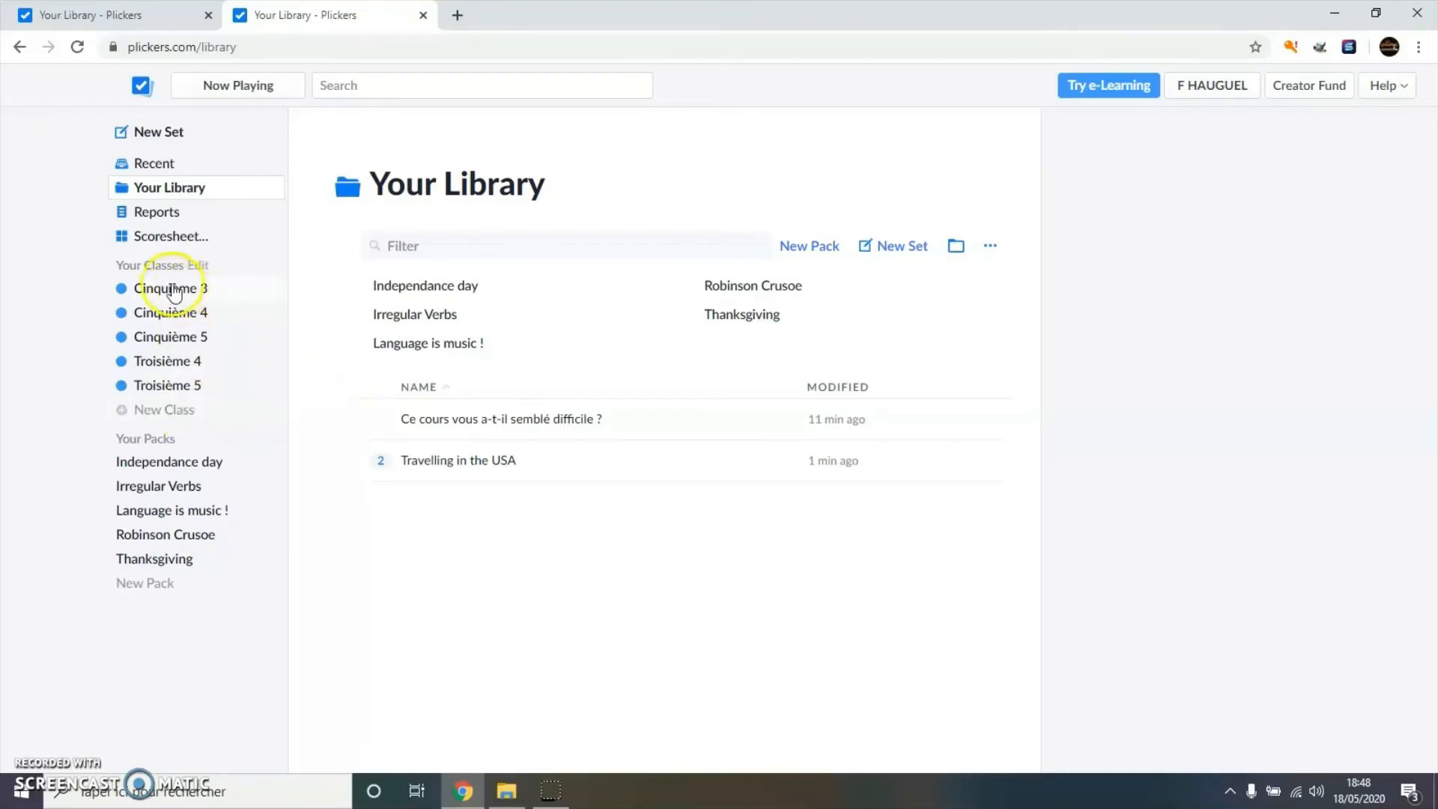
# - Add a new class named 'Seconde B' from the sidebar
pyautogui.click(178, 412)
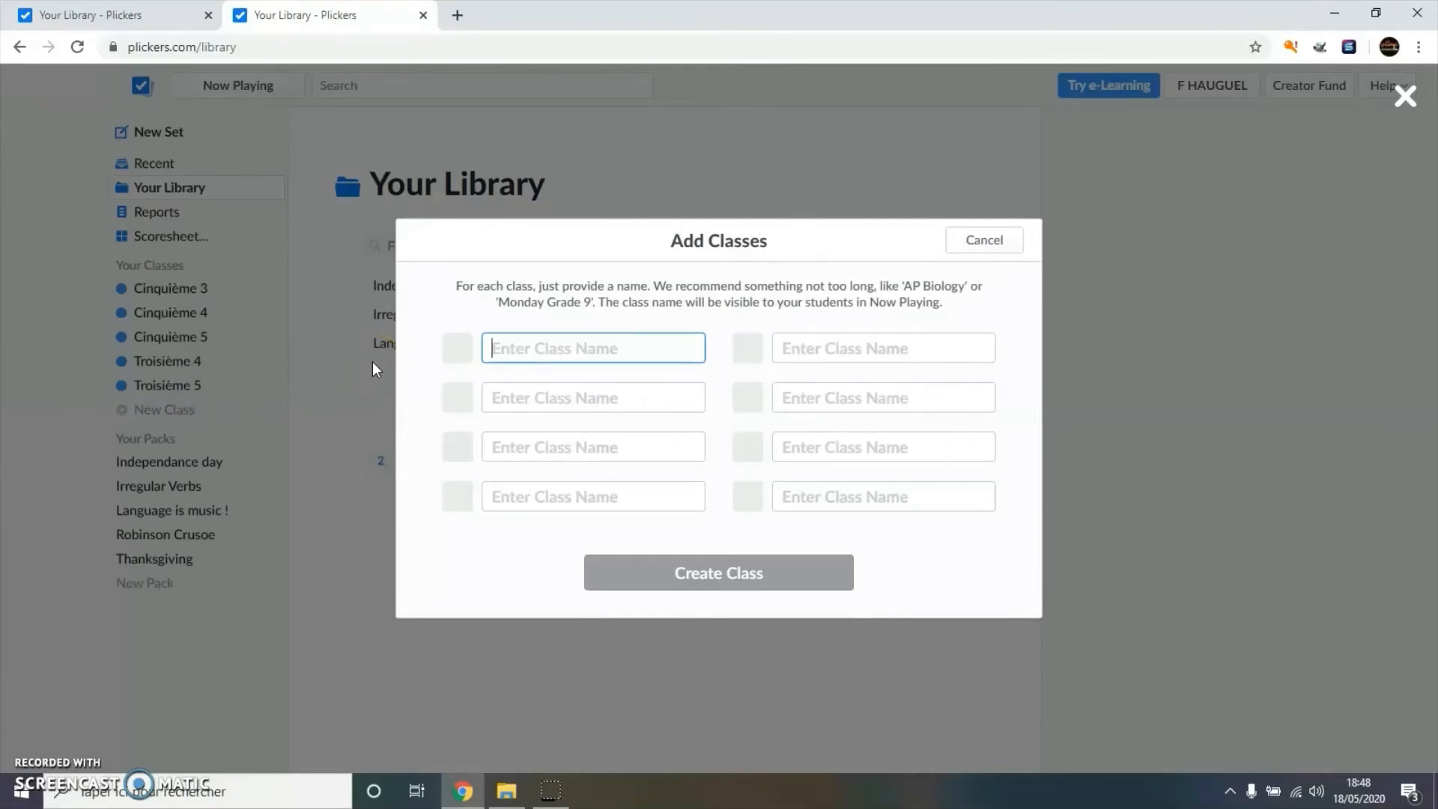
pyautogui.write('Seconde B')
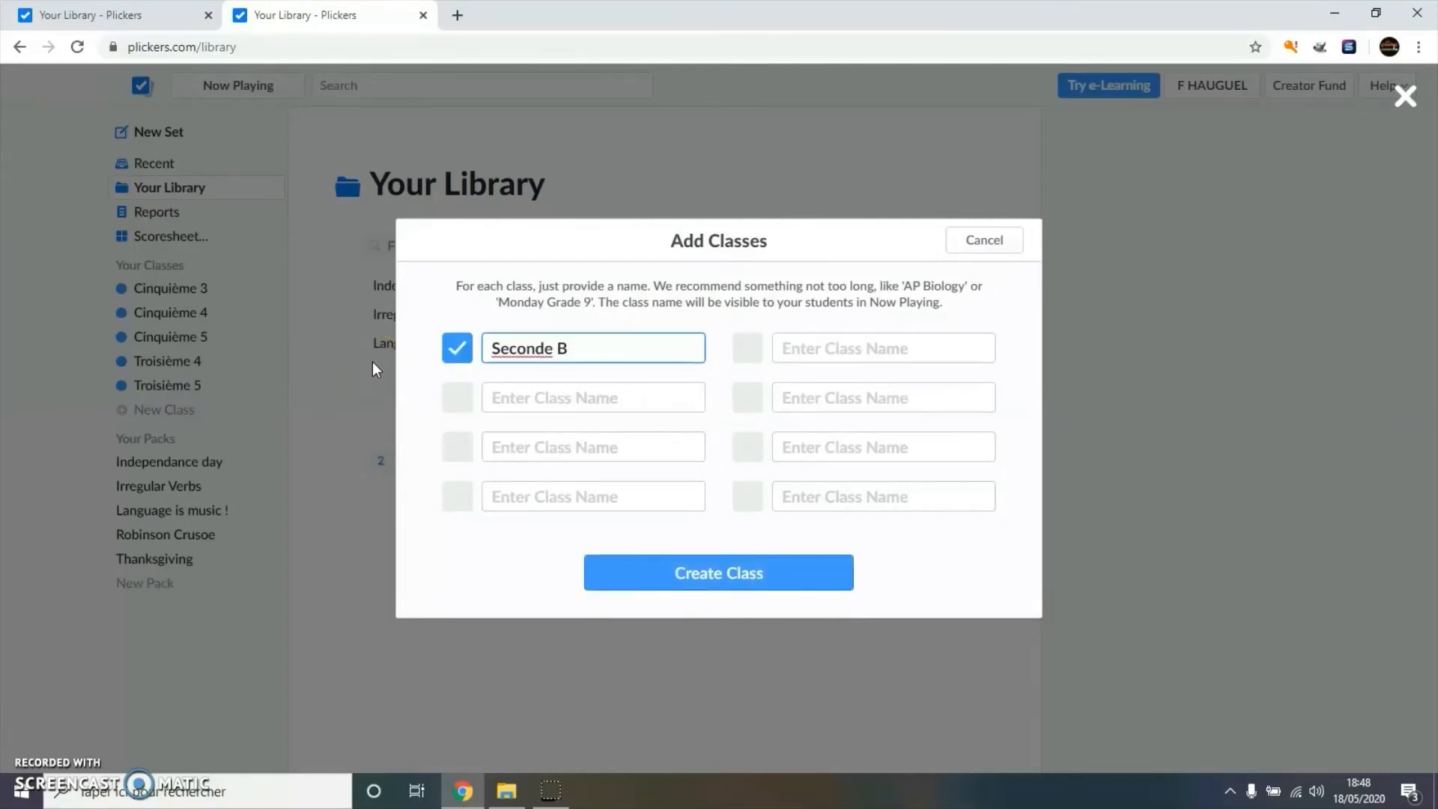
pyautogui.click(619, 710)
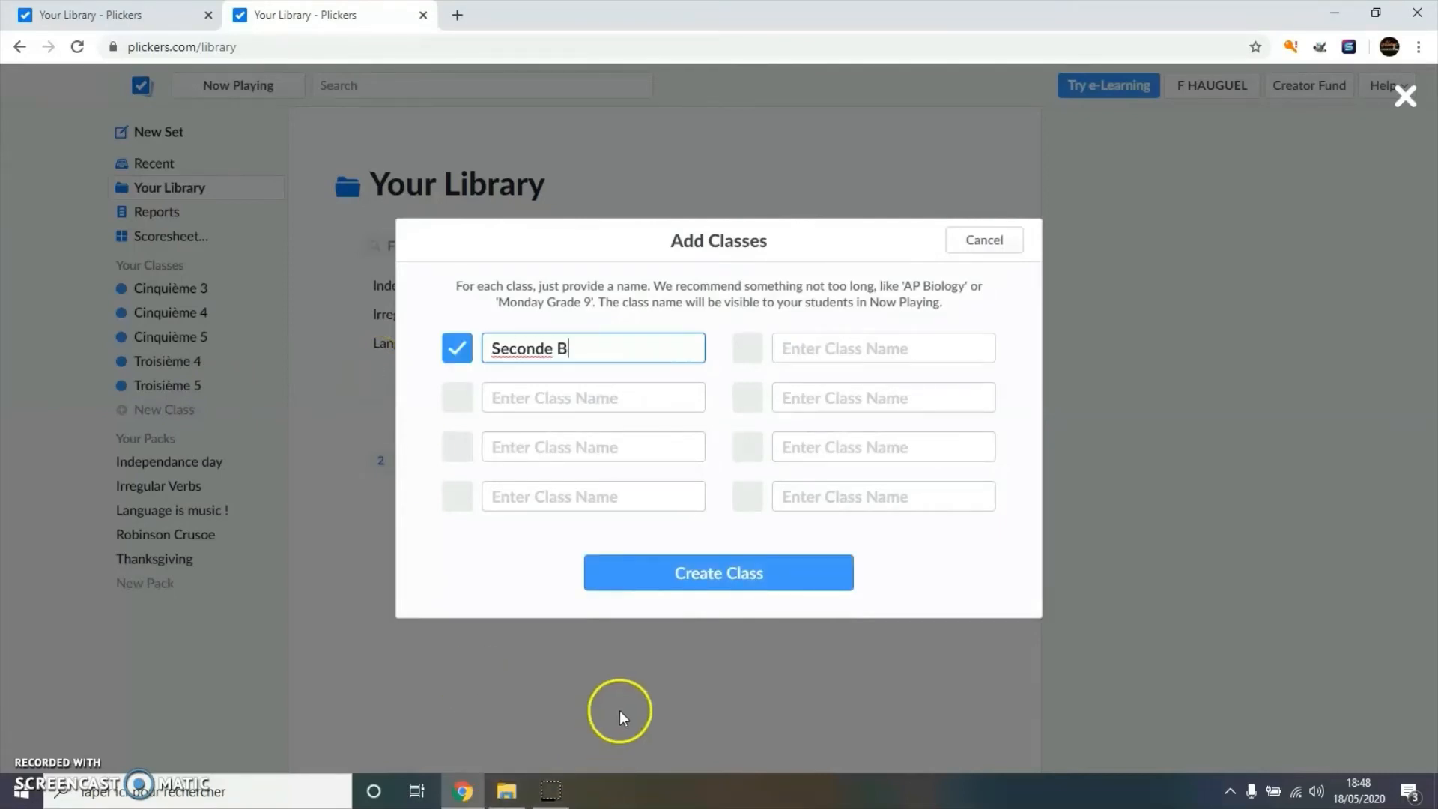
pyautogui.click(657, 568)
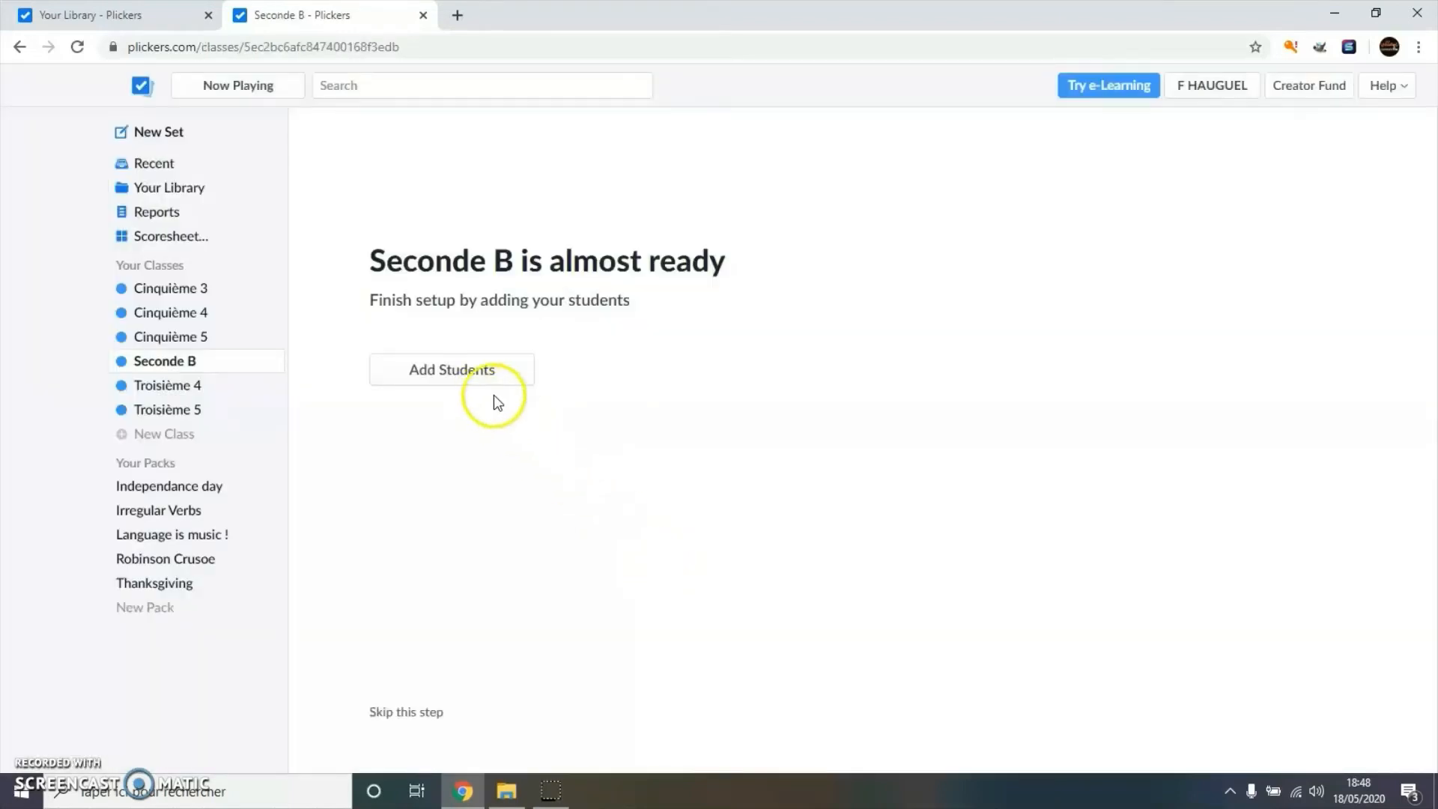
# - Paste two student names into Seconde B's roster, try first- and last-name sorting, and confirm
pyautogui.click(453, 370)
pyautogui.click(388, 267)
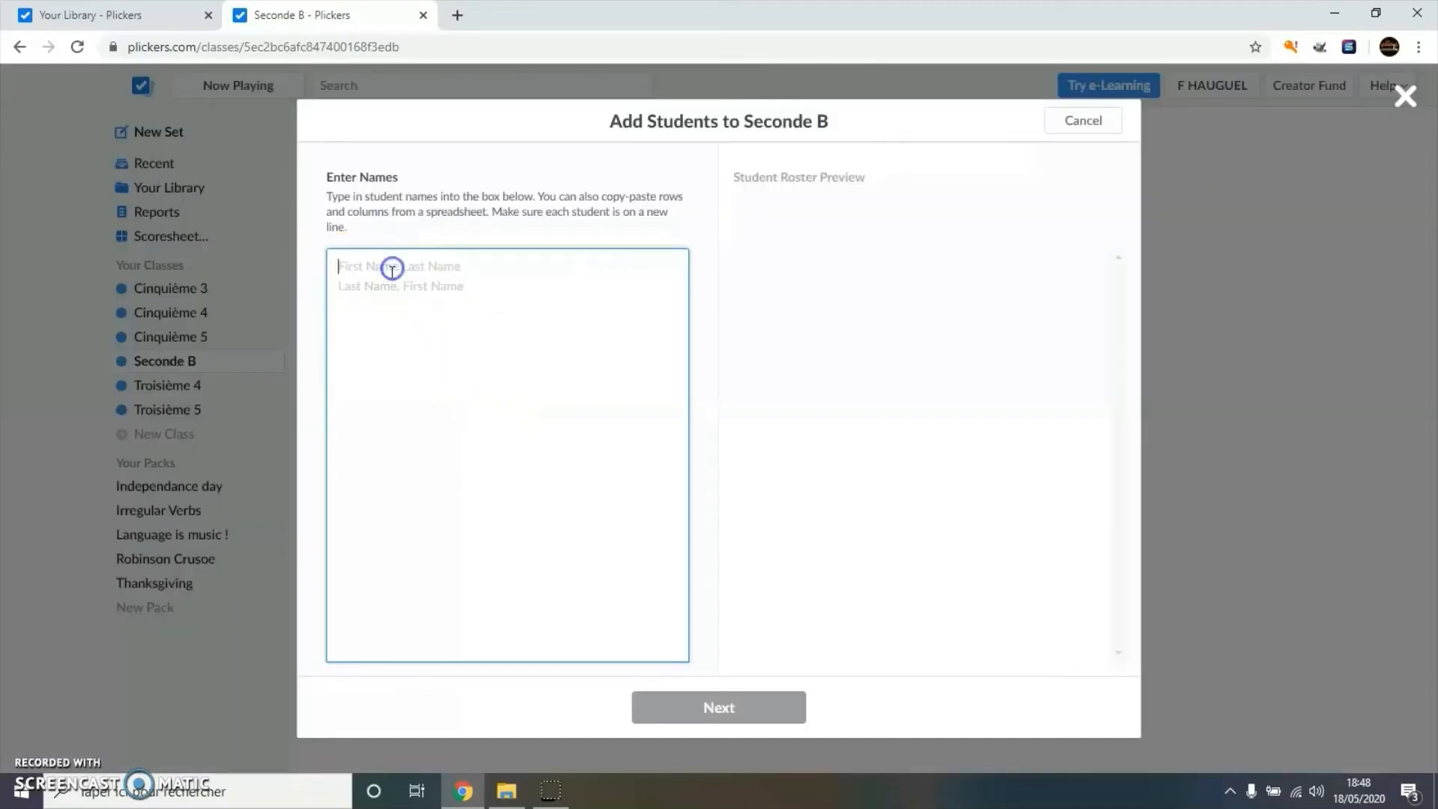
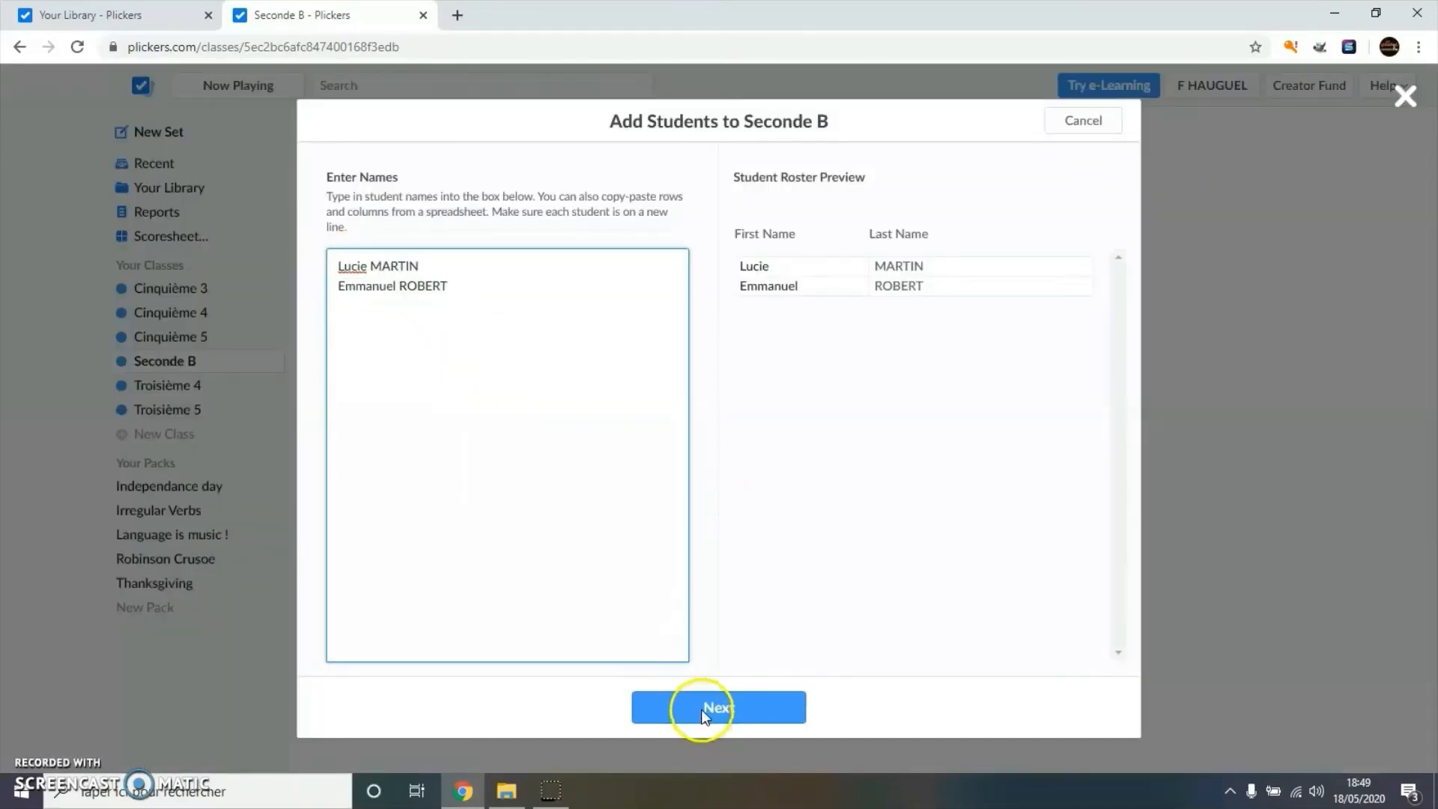
pyautogui.click(701, 708)
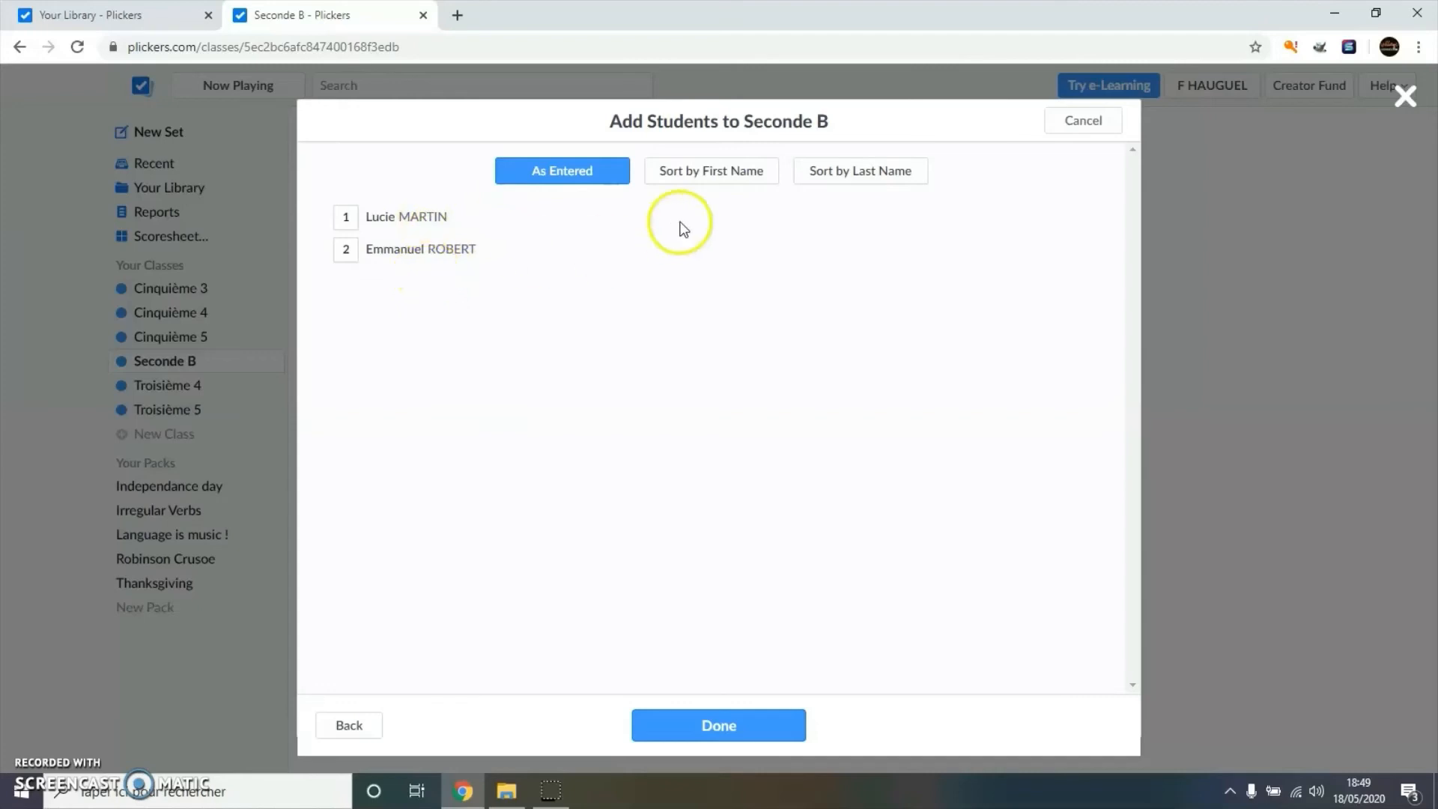
pyautogui.click(708, 174)
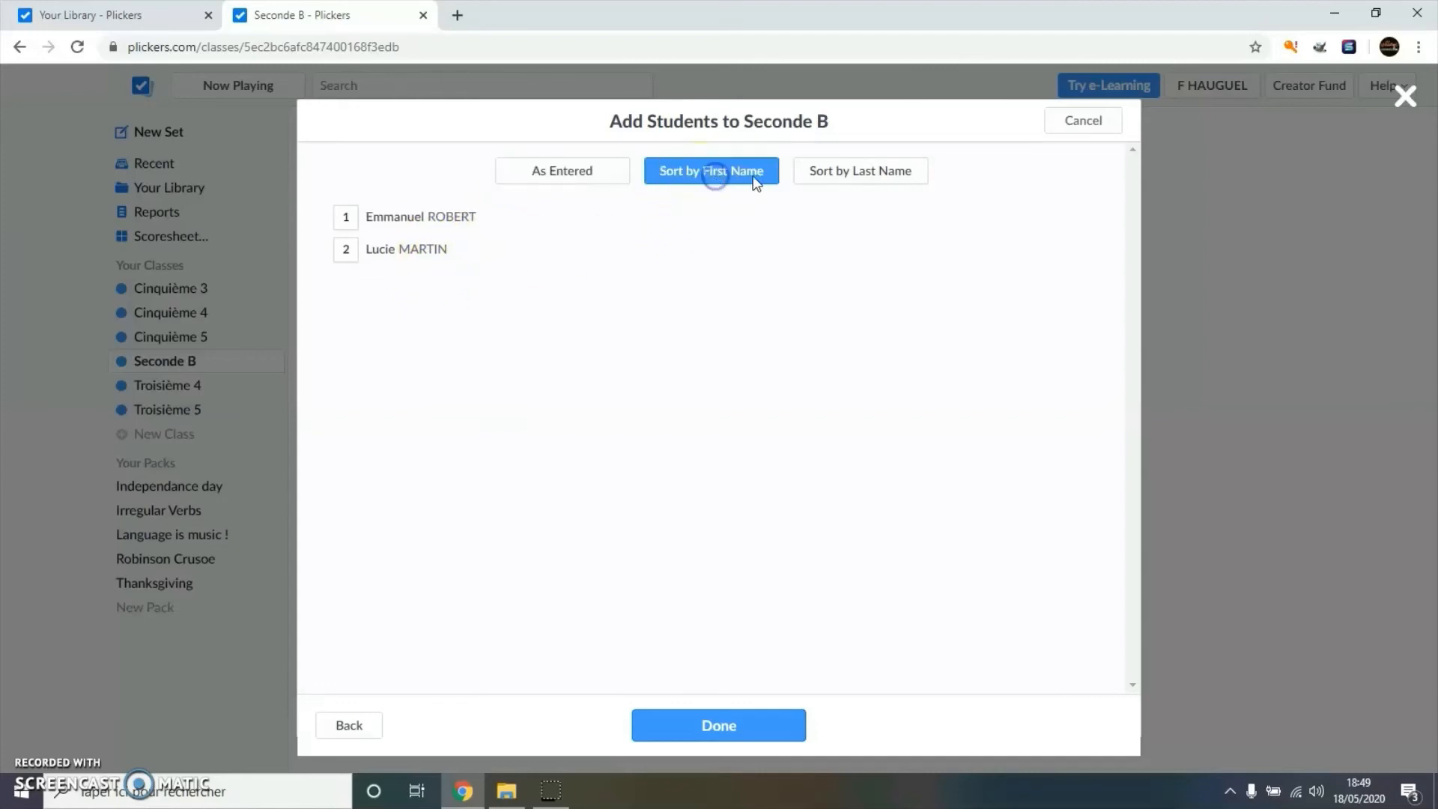
pyautogui.click(873, 175)
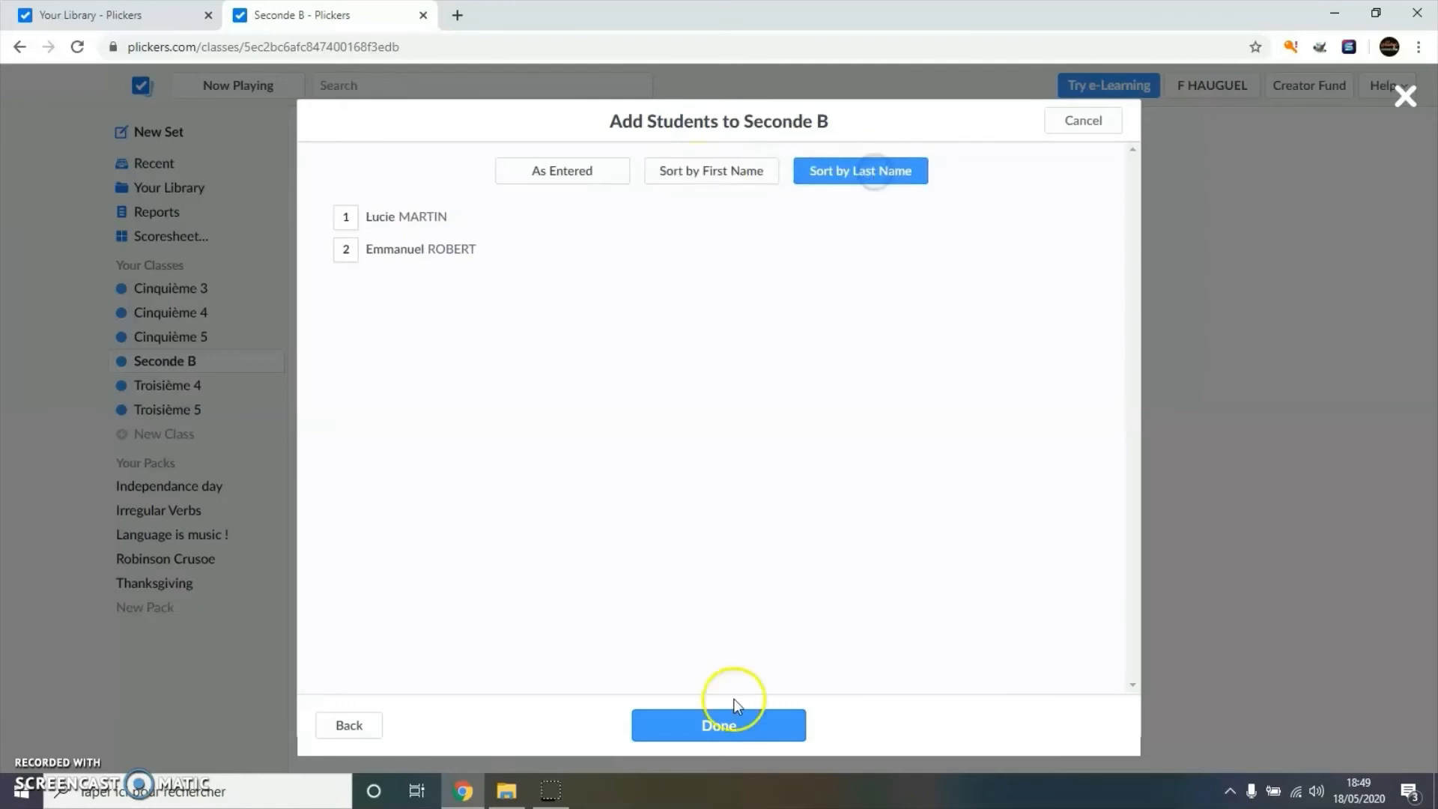
pyautogui.click(720, 725)
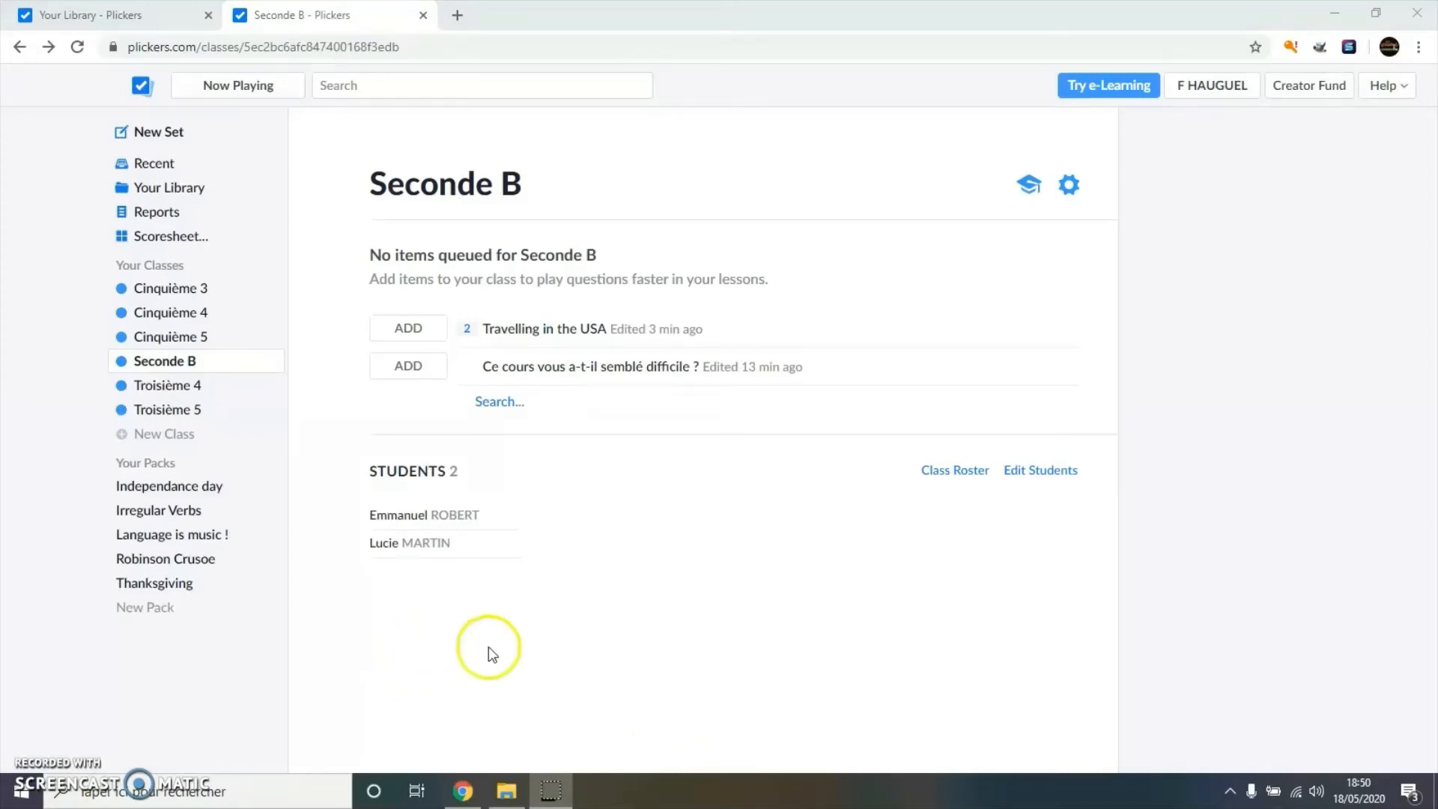
# - Play 'Travelling in the USA' from Your Library live with the Seconde B class
pyautogui.click(156, 188)
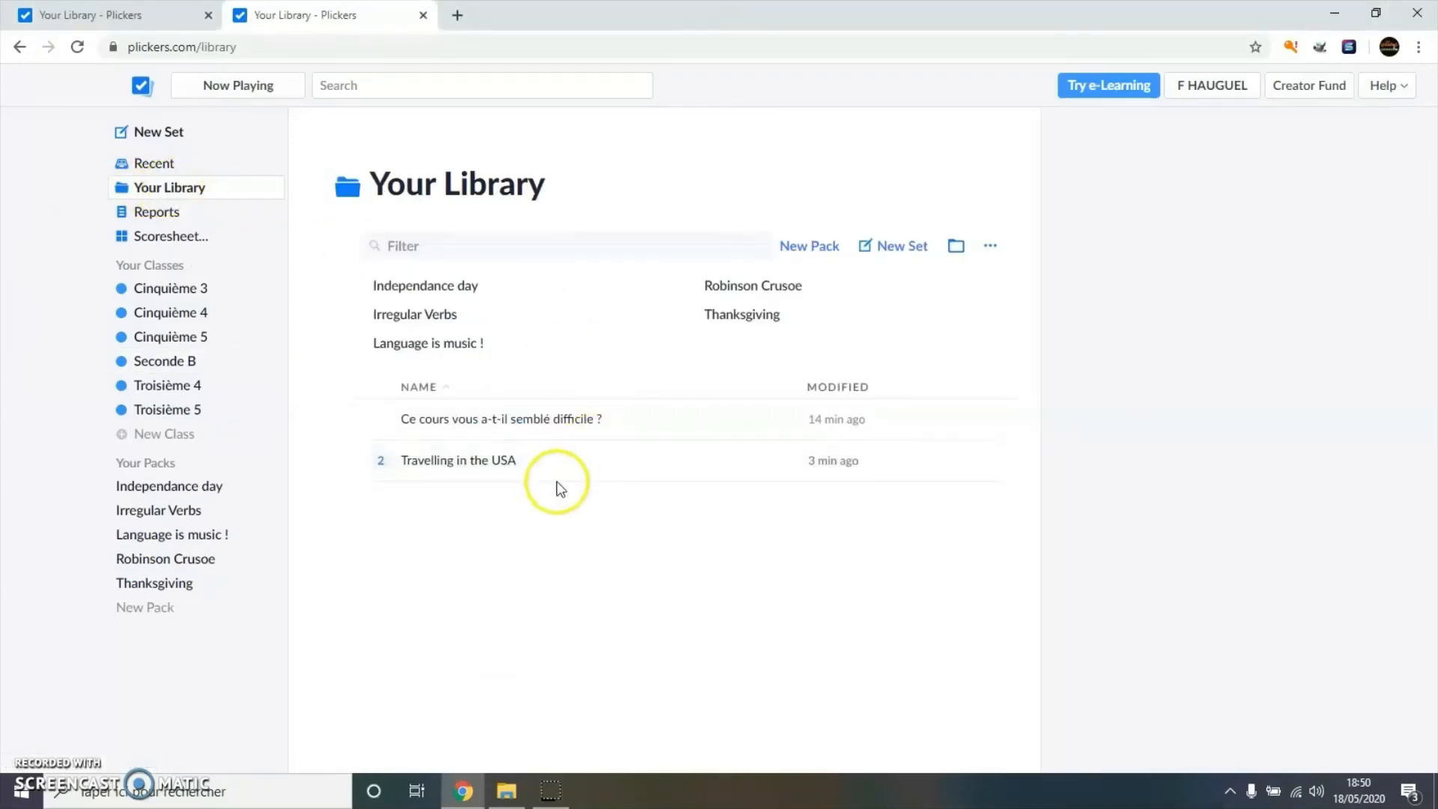
pyautogui.click(496, 463)
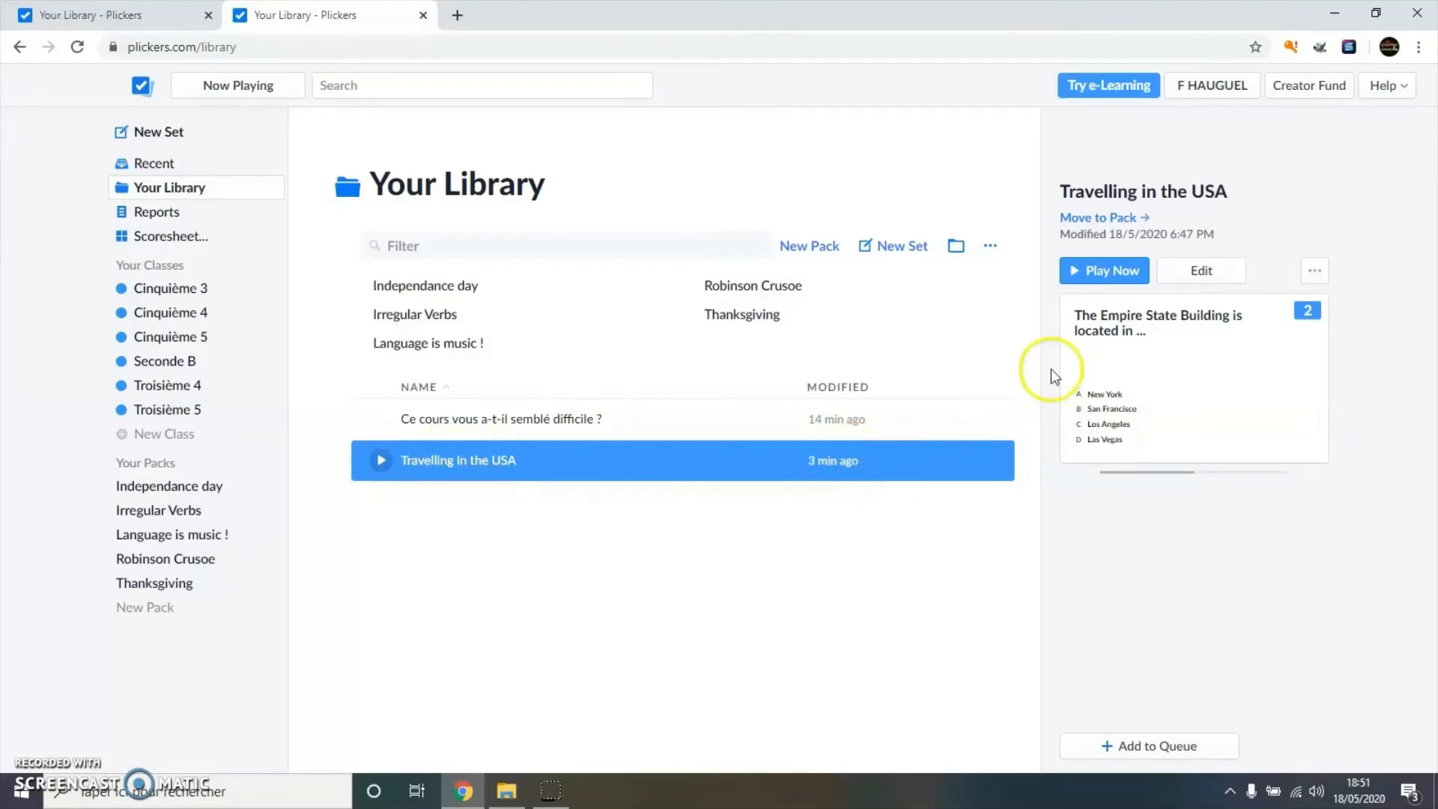
pyautogui.click(1091, 270)
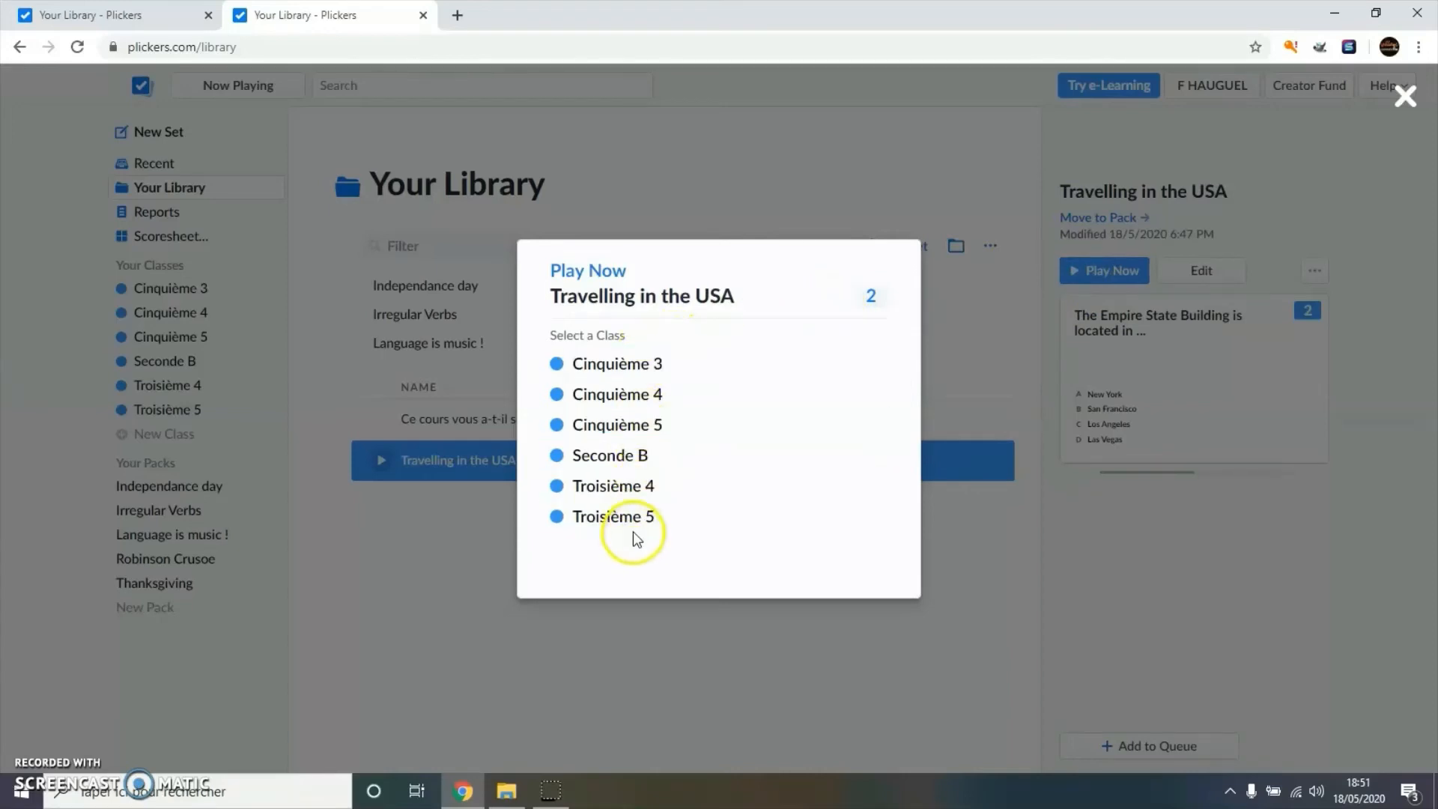
pyautogui.click(627, 456)
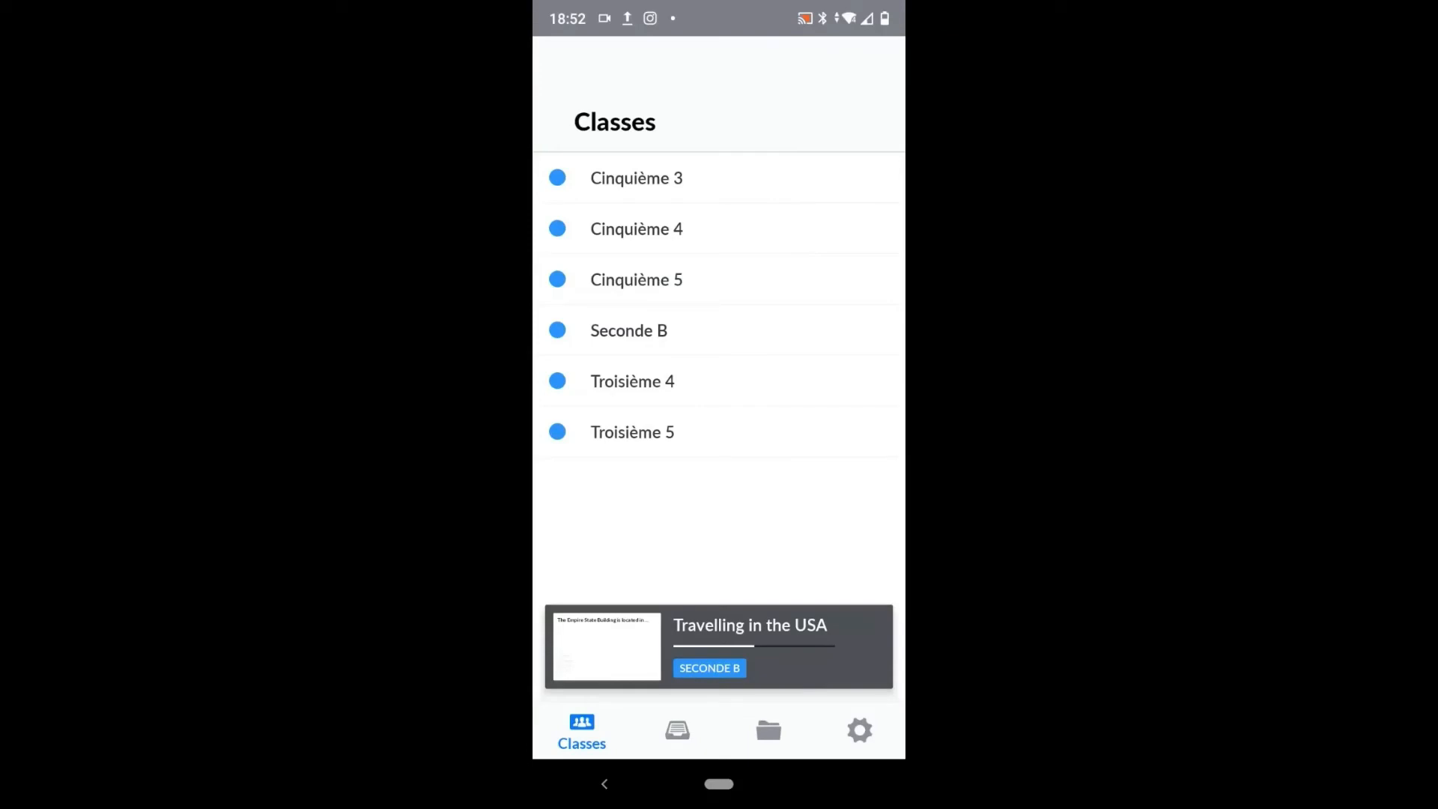
# - On the phone, open the live Empire State Building question and start scanning answer cards
pyautogui.click(719, 647)
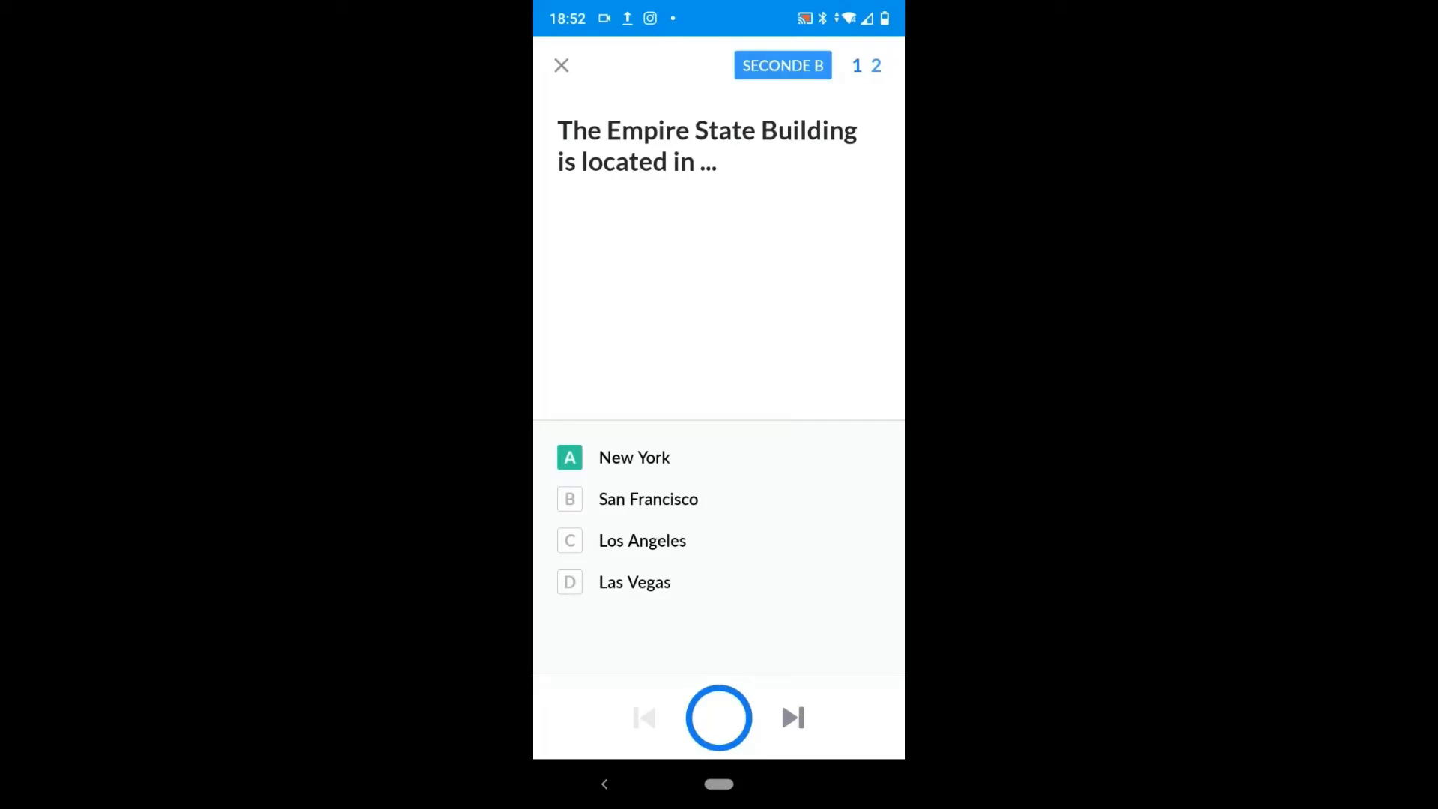
pyautogui.click(719, 717)
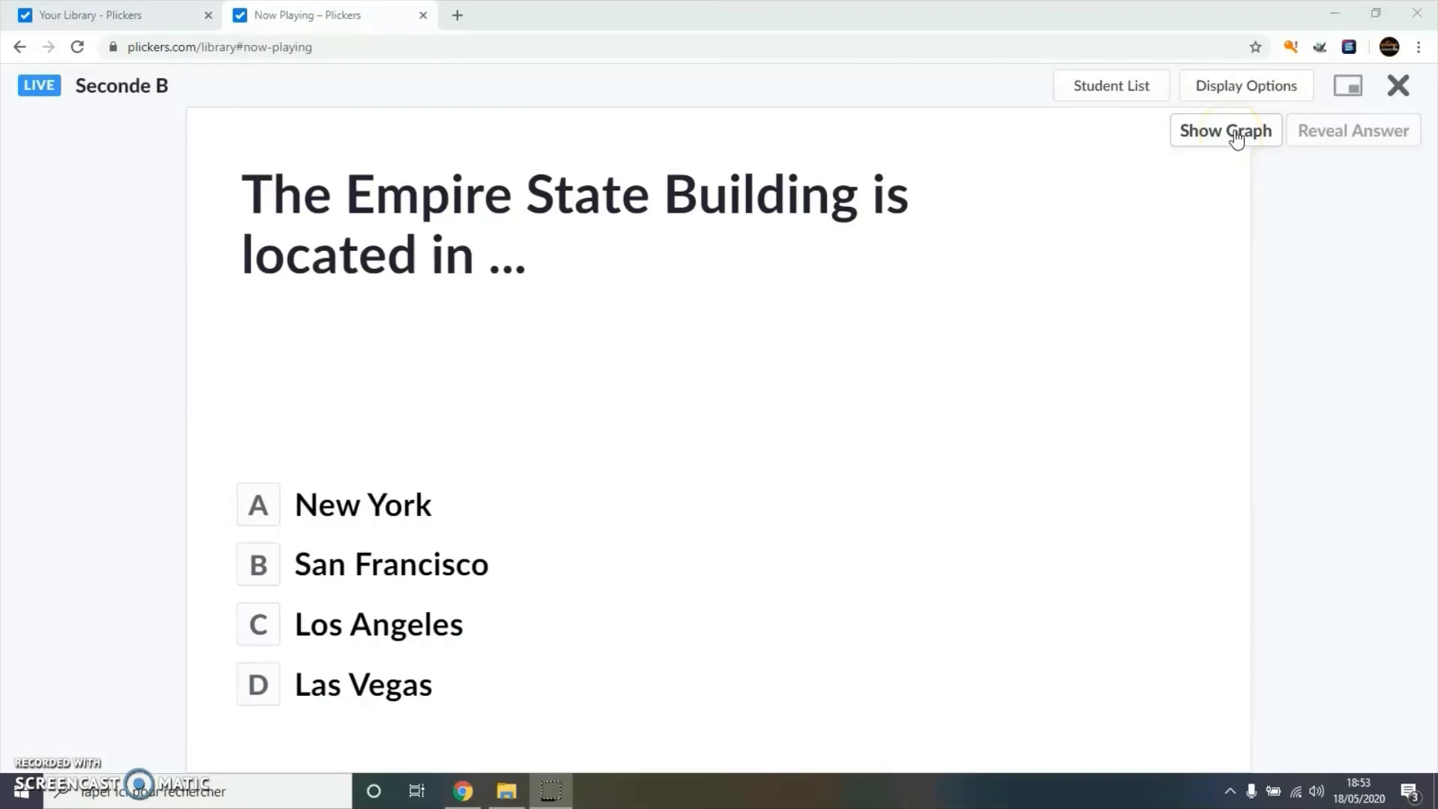
# - Turn on the response graph, reveal the correct answer, then hide it again
pyautogui.click(1235, 132)
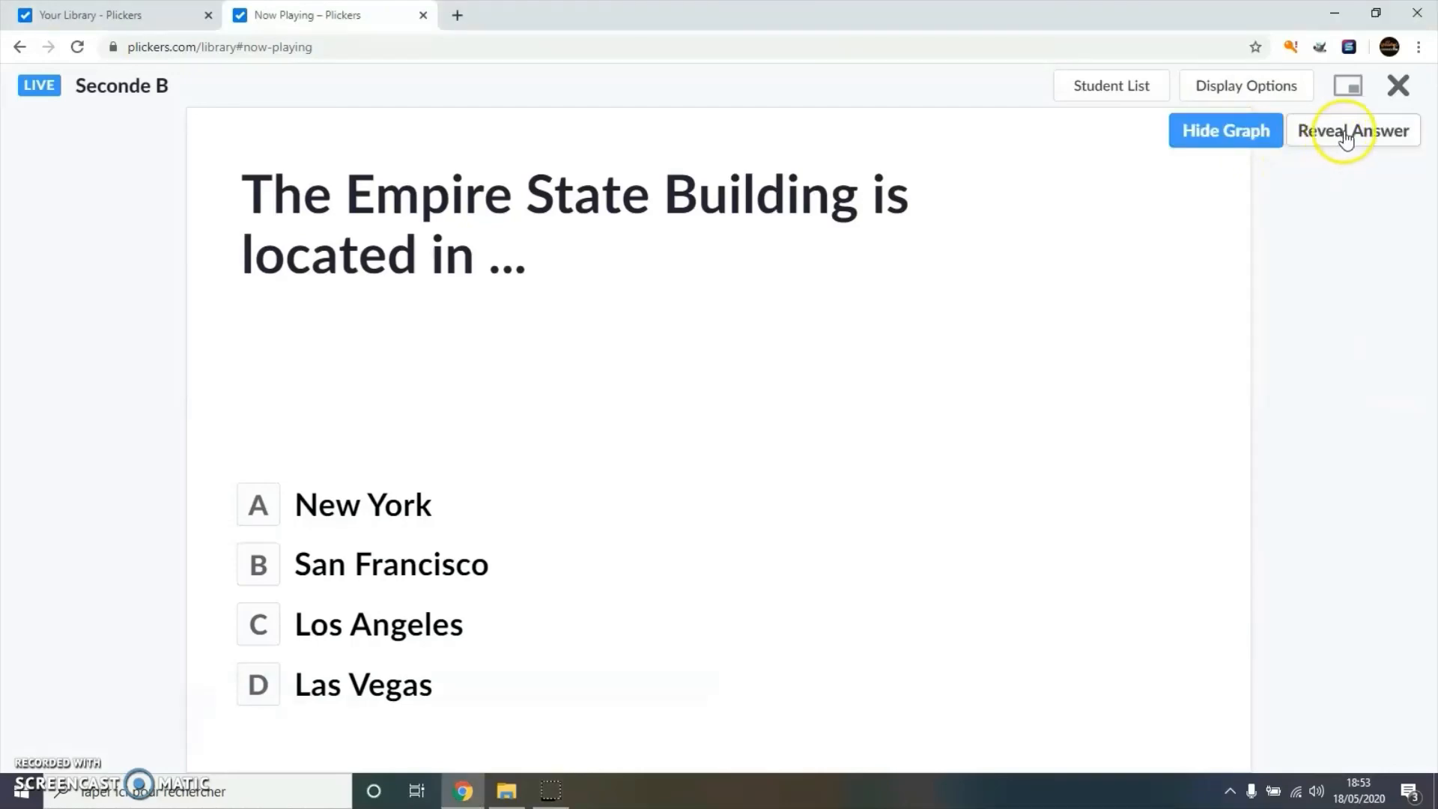
pyautogui.click(1346, 138)
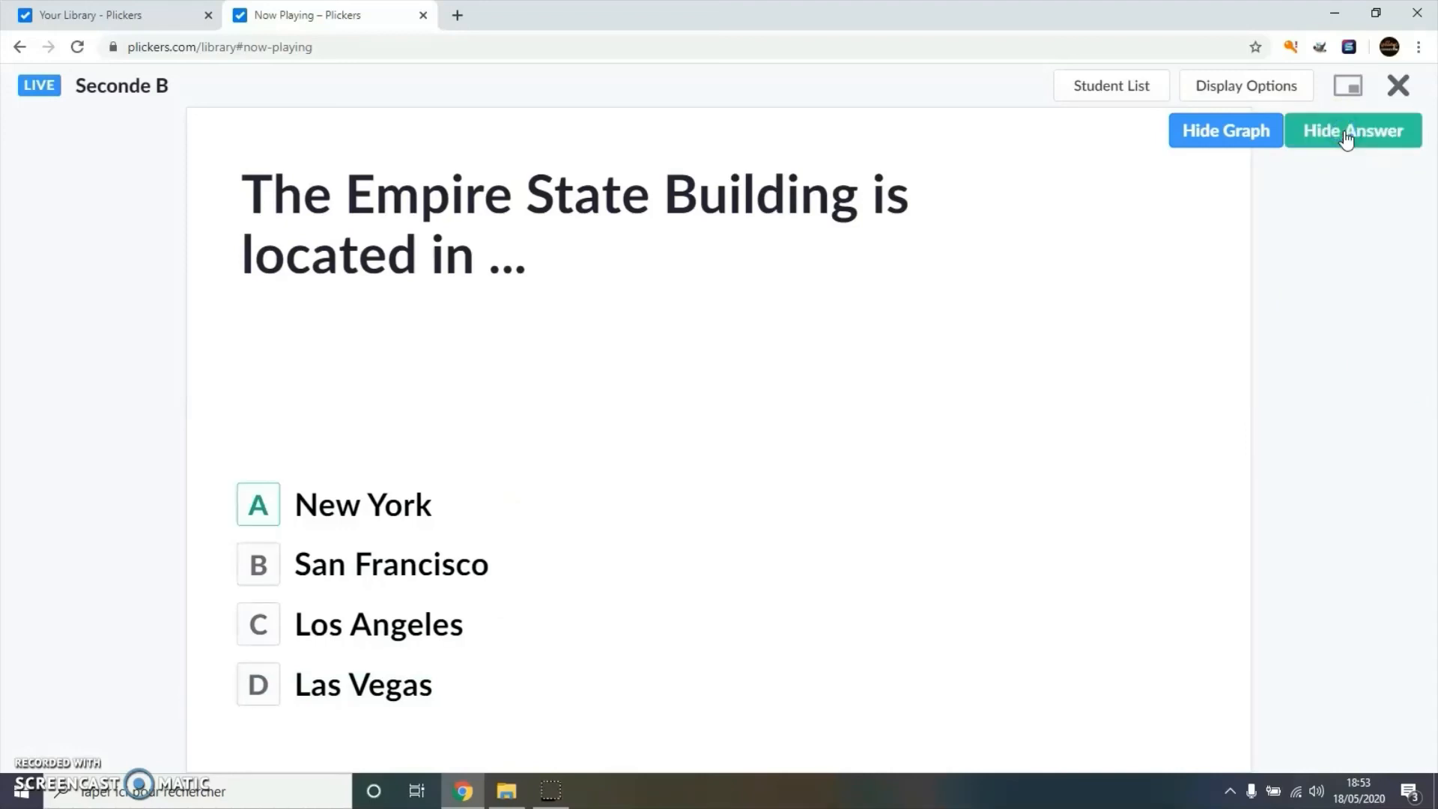
pyautogui.click(1346, 138)
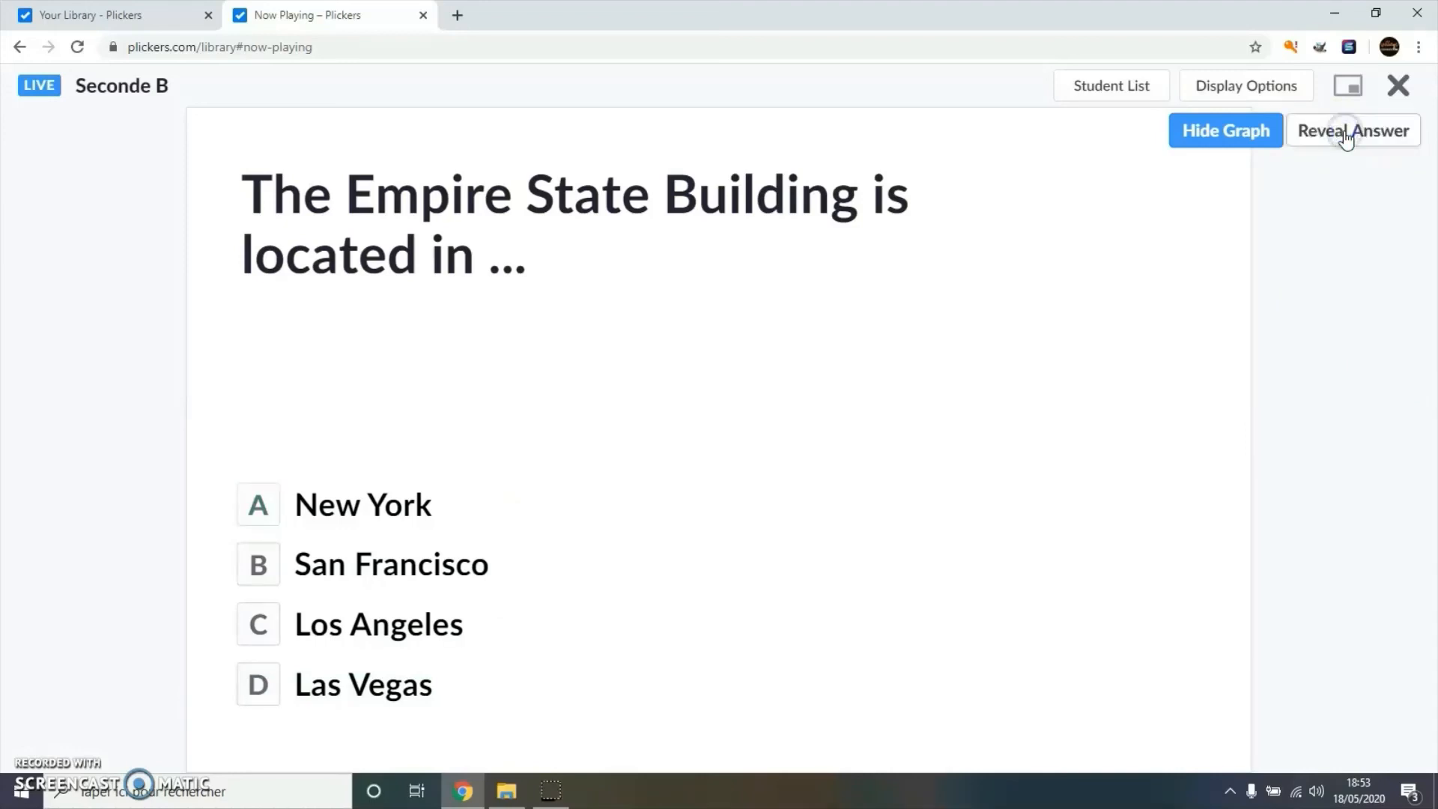
pyautogui.click(48, 772)
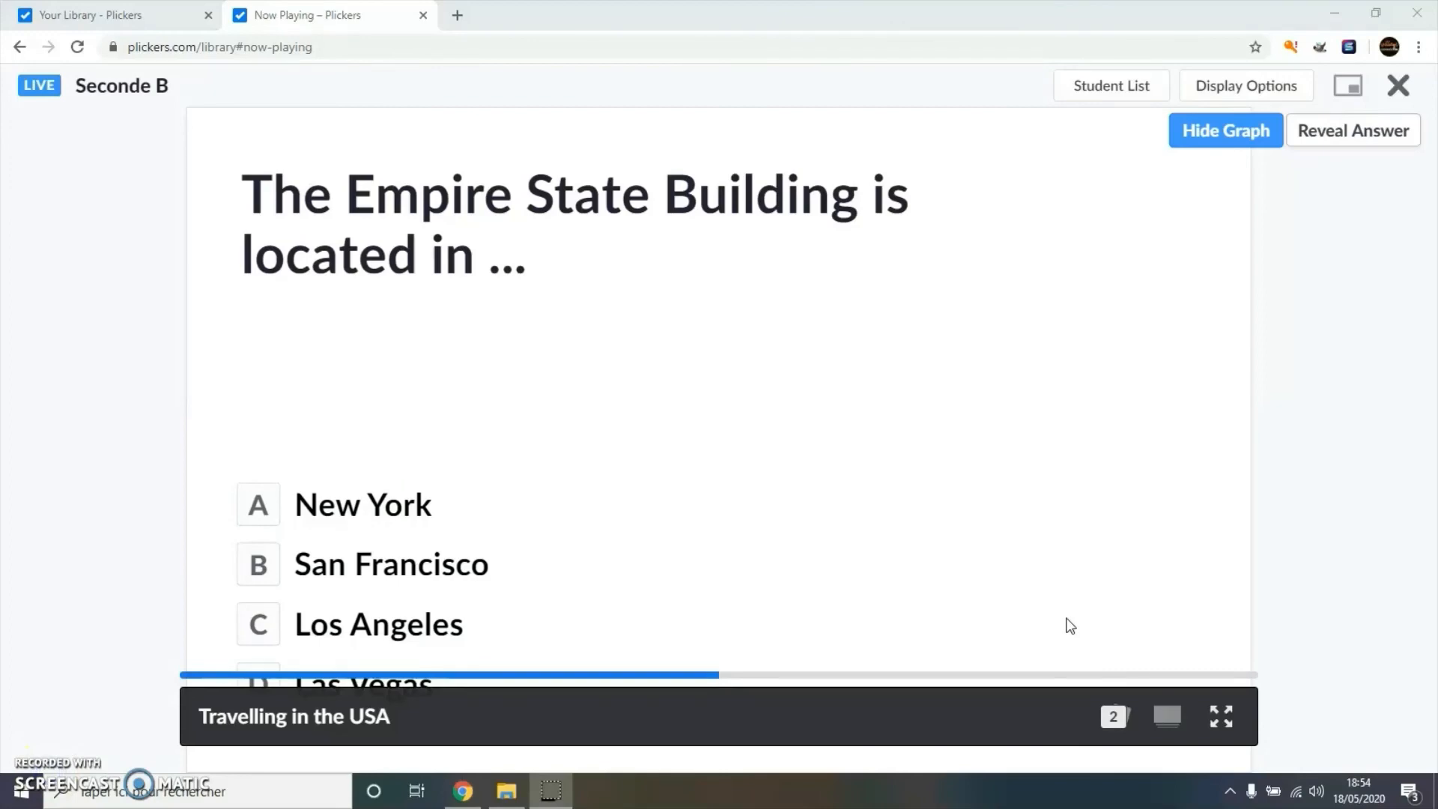
# - Close the Now Playing session and go to the Reports page
pyautogui.click(1402, 91)
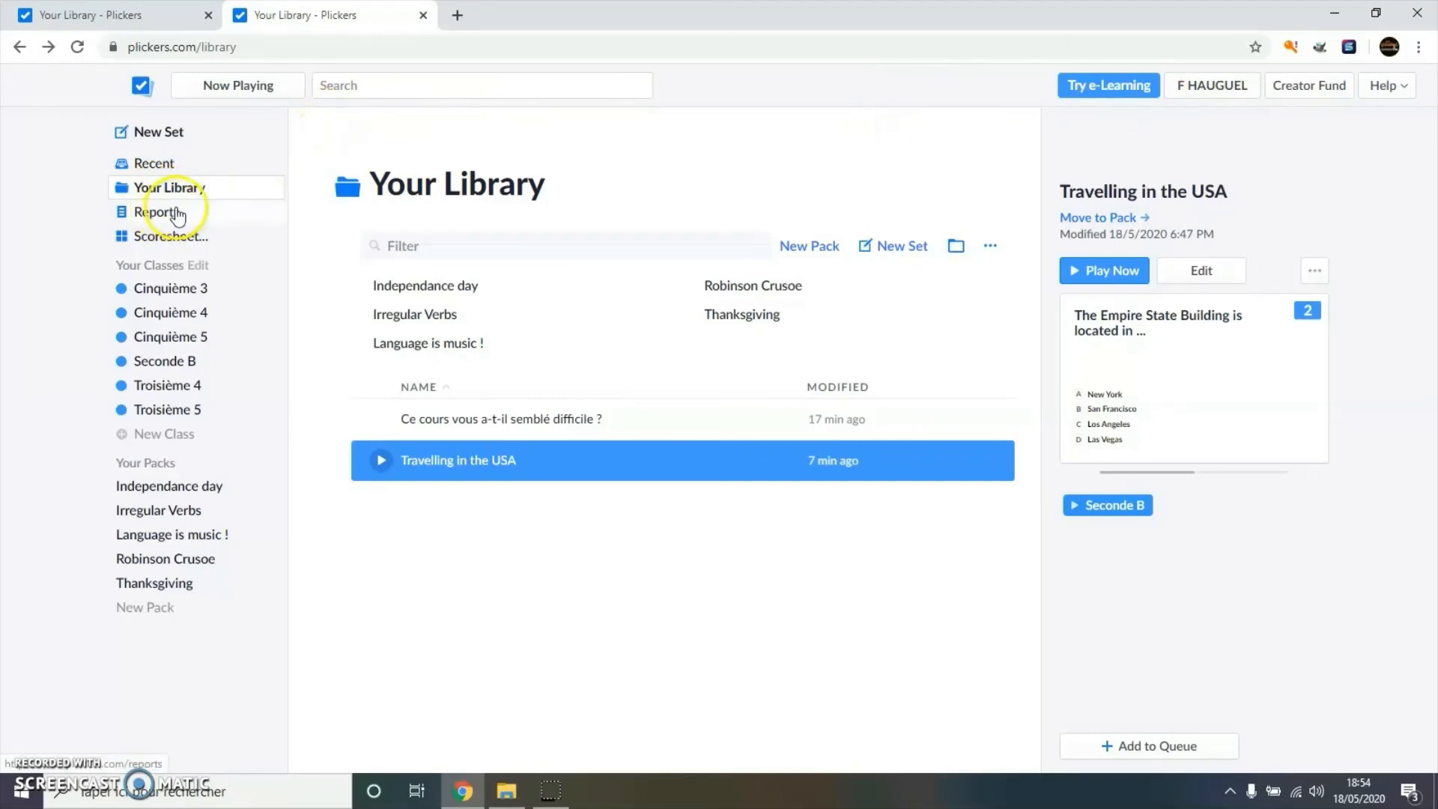
pyautogui.click(149, 216)
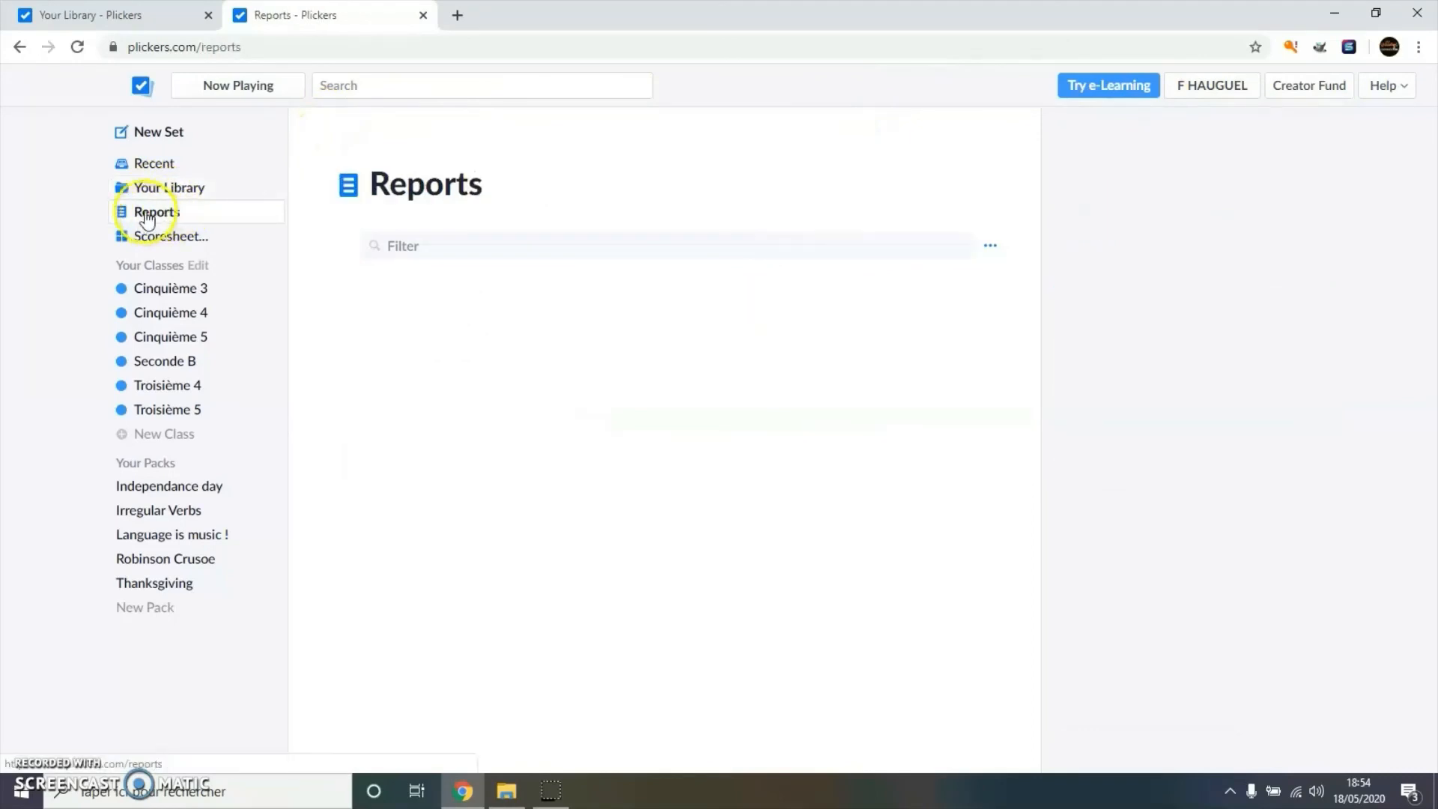